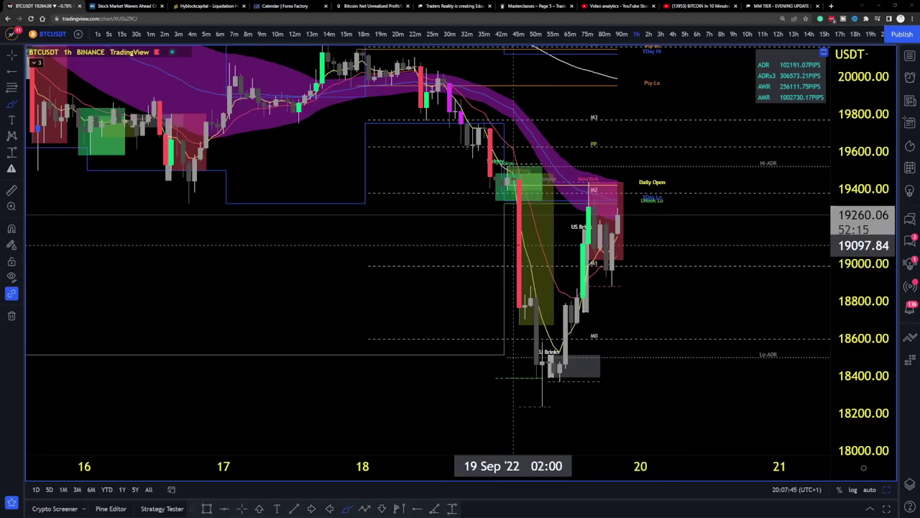
Step: Examine the 19 September drop and recovery candles on the BTCUSDT 1-hour chart
scroll(547, 259, down, 3)
drag(563, 254, 310, 239)
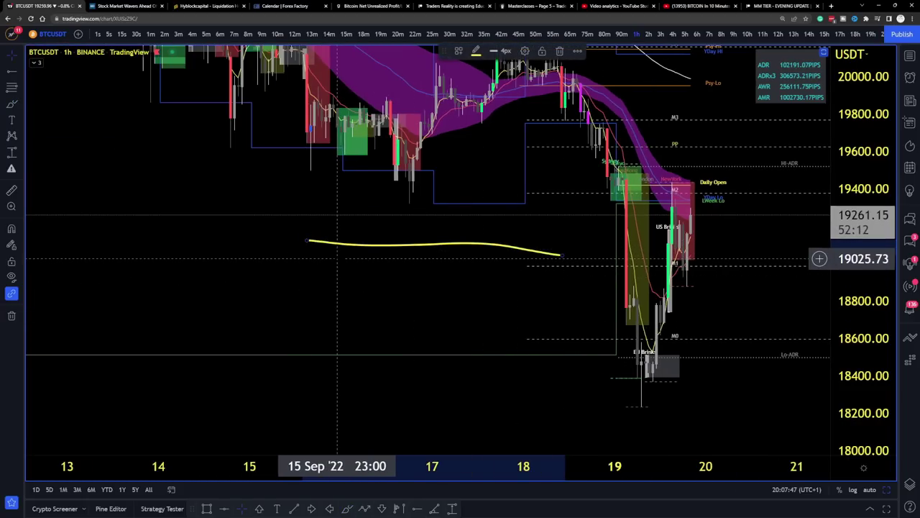
drag(555, 303, 334, 245)
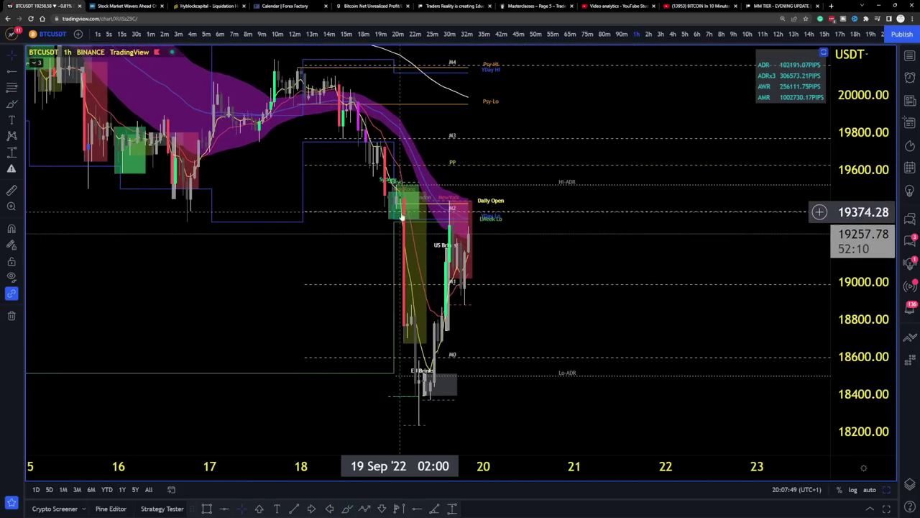
scroll(410, 215, up, 2)
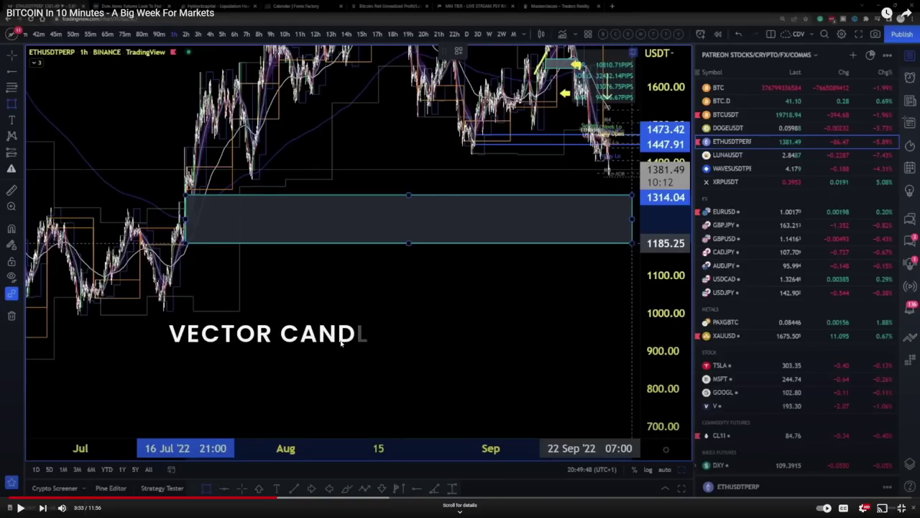
Step: Check the publication date of the "BITCOIN In 10 Minutes - A Big Week For Markets" video and play its ETH section up to 3:48
scroll(341, 344, down, 3)
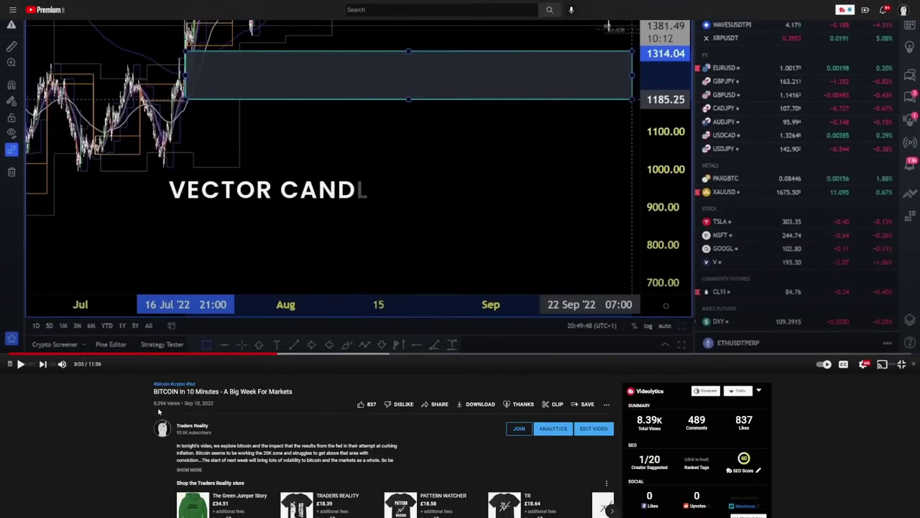
scroll(338, 422, up, 3)
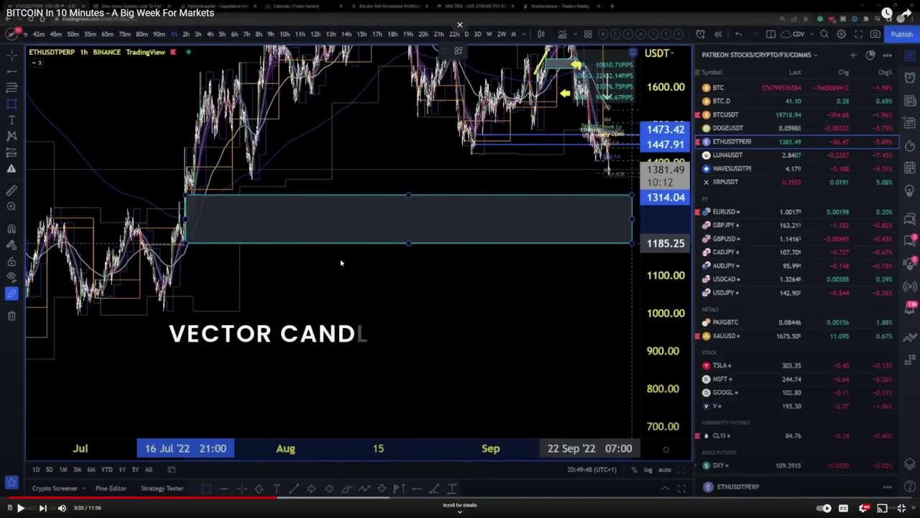
click(371, 283)
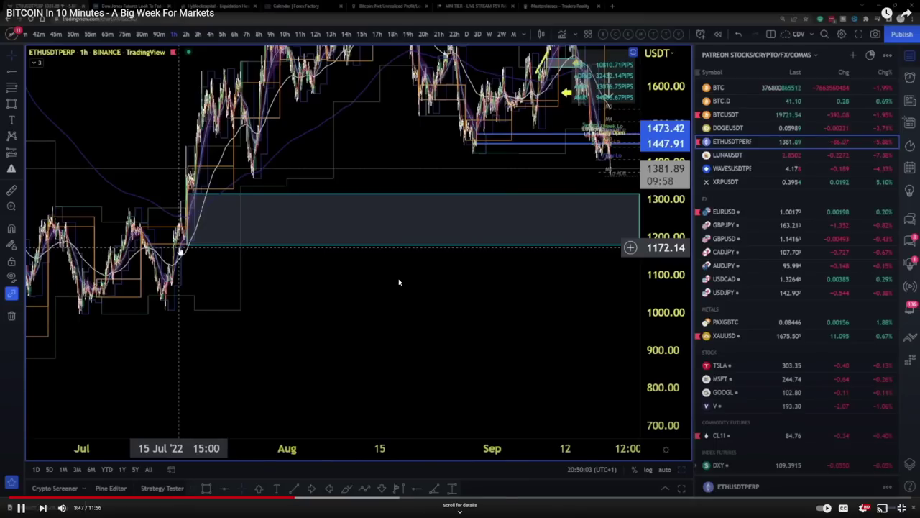
click(399, 282)
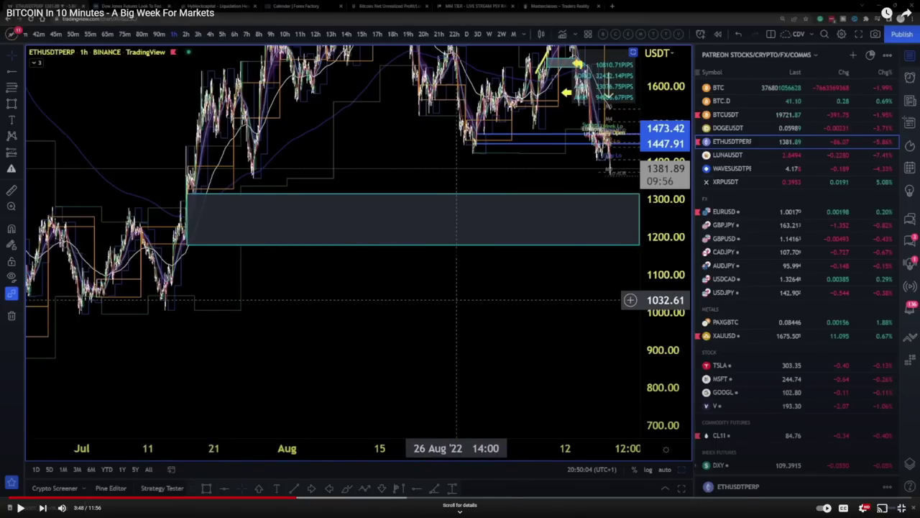
Step: Skip ahead in the video and play the BTCUSDT section on the June vector candle levels from 4:11 to 4:28
click(324, 498)
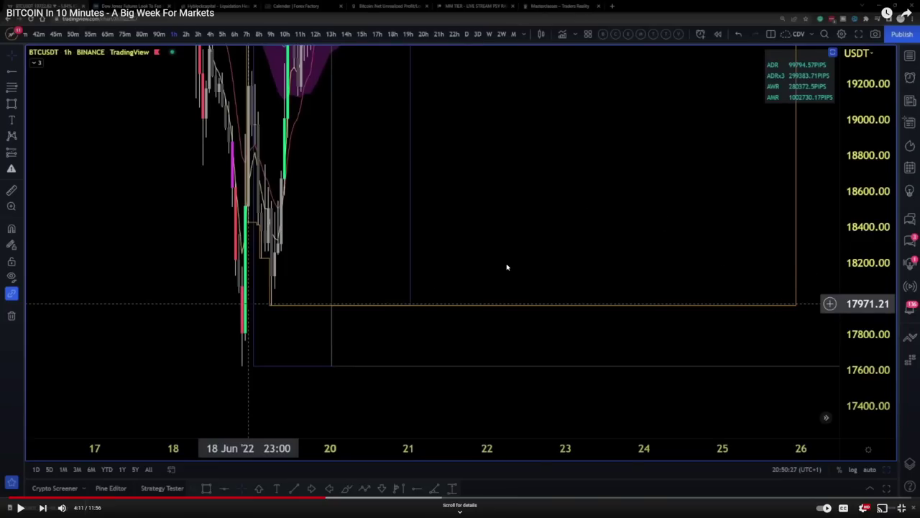
click(537, 265)
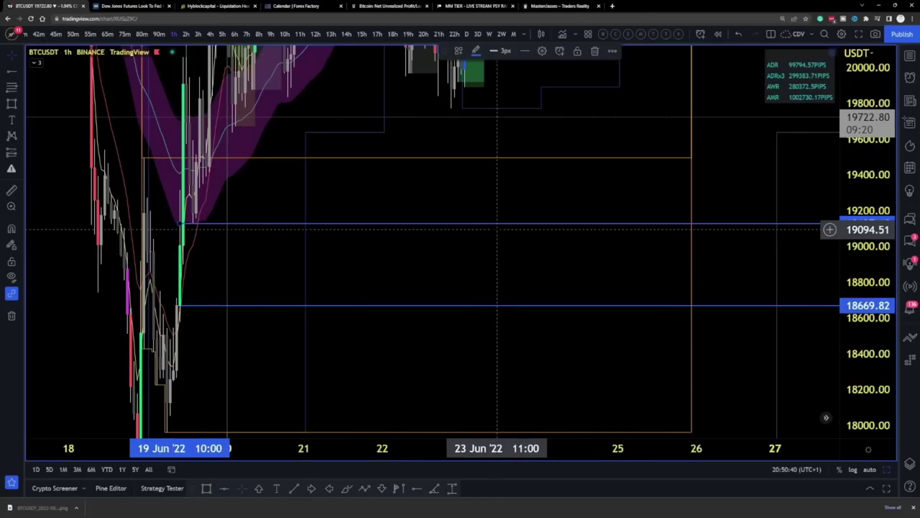
mouse_move(238, 240)
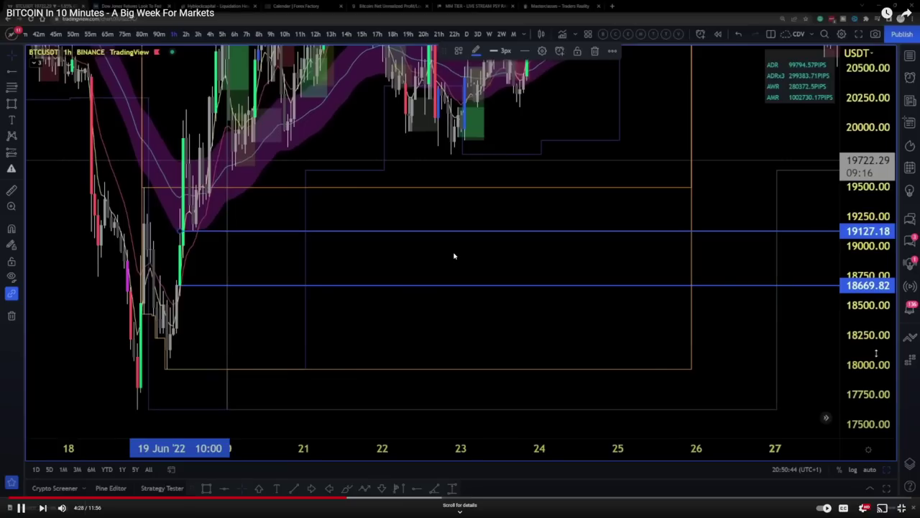
click(454, 255)
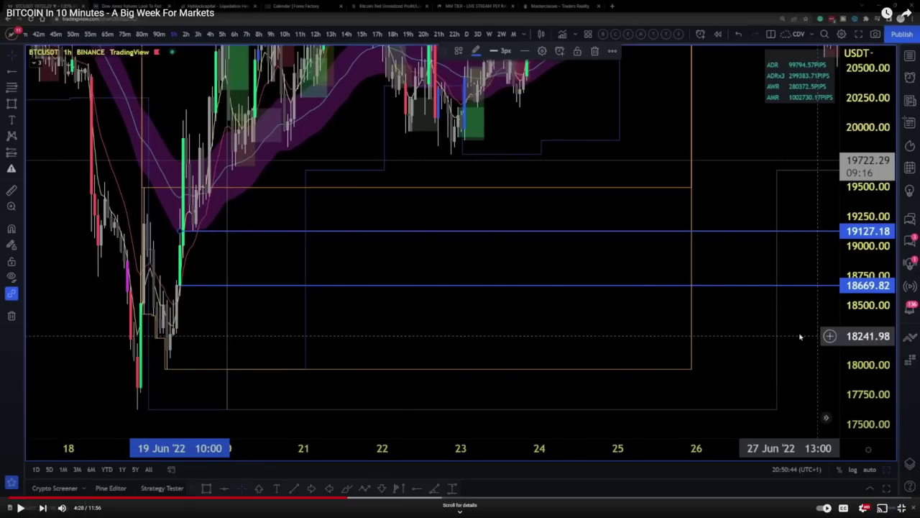
key(5)
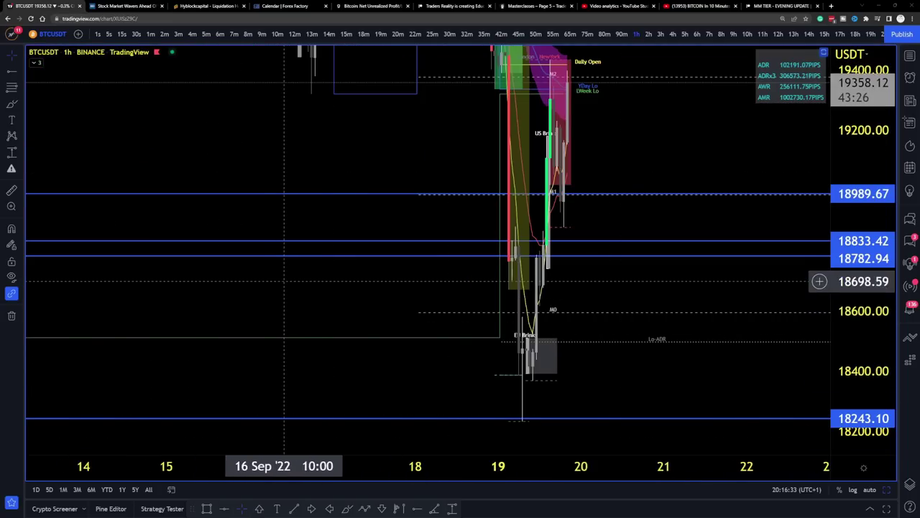
Step: Compare the drawn levels at the 7 September vector candles with the 19 September price action on the live BTCUSDT chart
scroll(176, 288, left, 10)
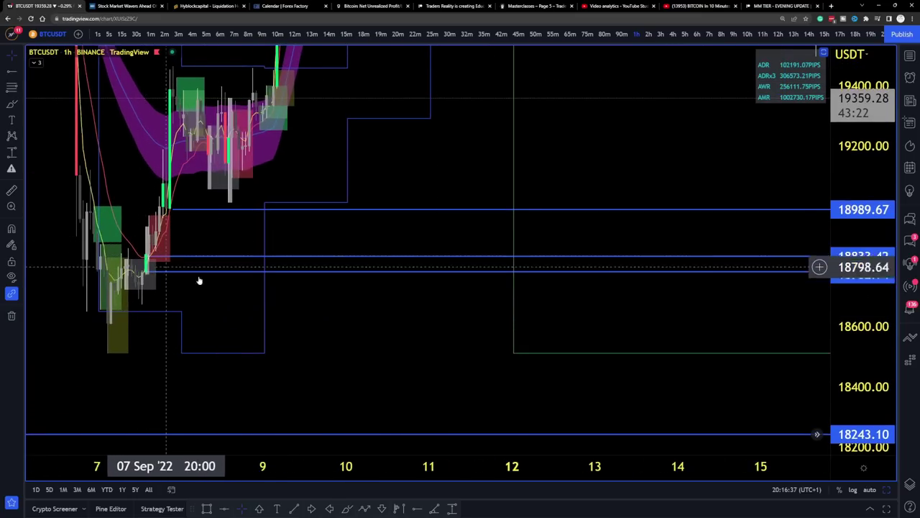
drag(678, 312, 235, 307)
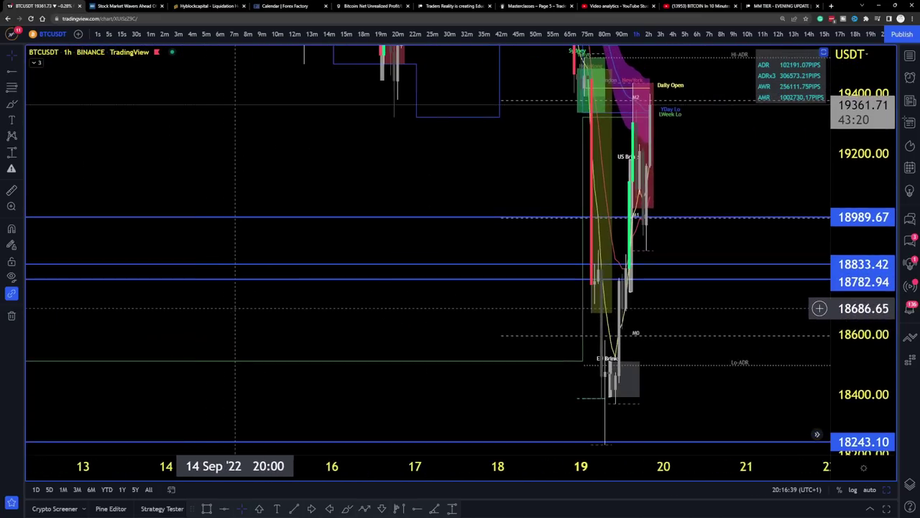
drag(477, 314, 430, 284)
scroll(403, 297, up, 3)
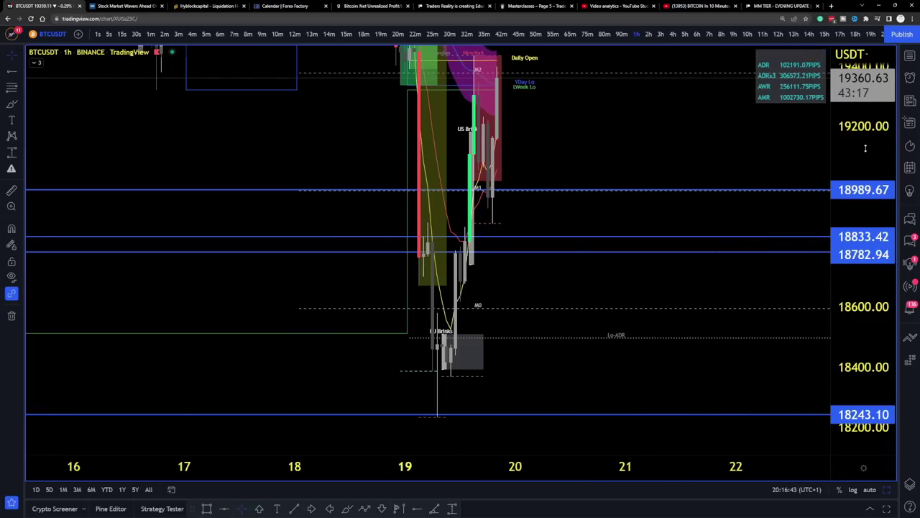
drag(865, 148, 871, 260)
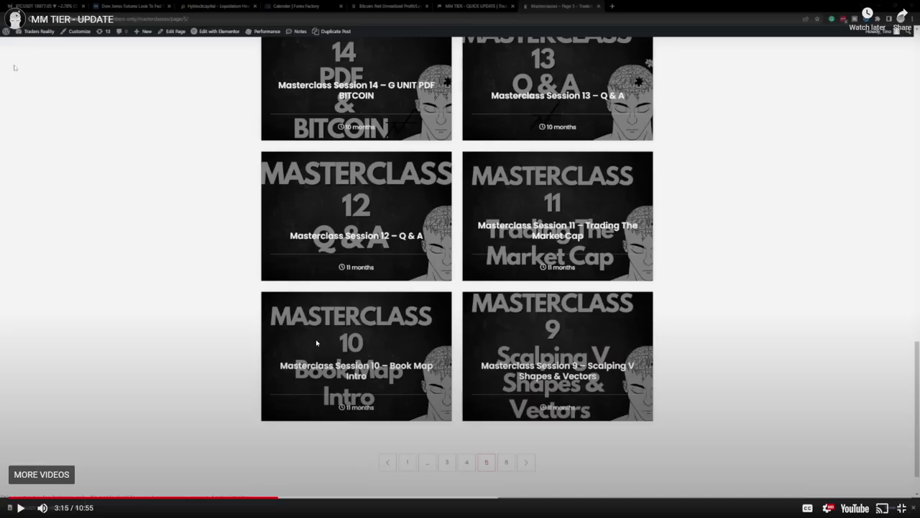
Step: Play the "MM TIER - UPDATE" video from 3:15 and pause it on the DXY chart at 3:49
click(20, 508)
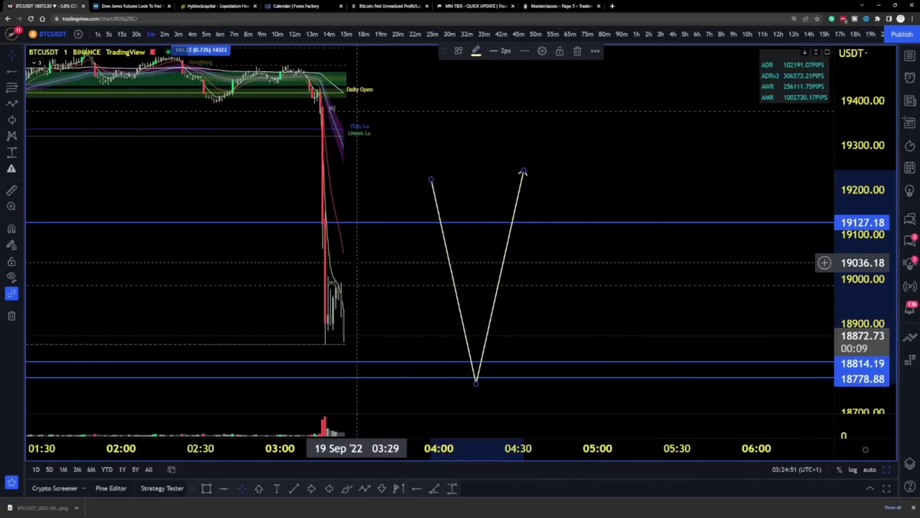
click(910, 77)
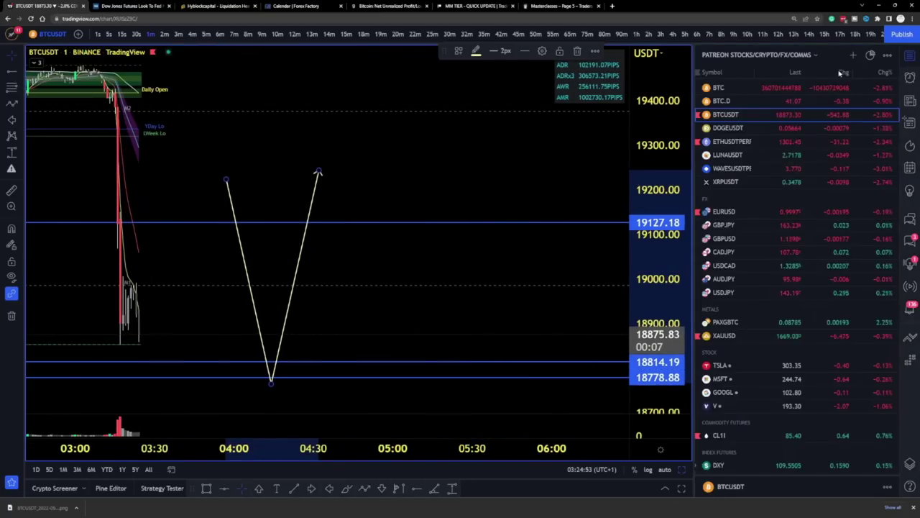
click(723, 465)
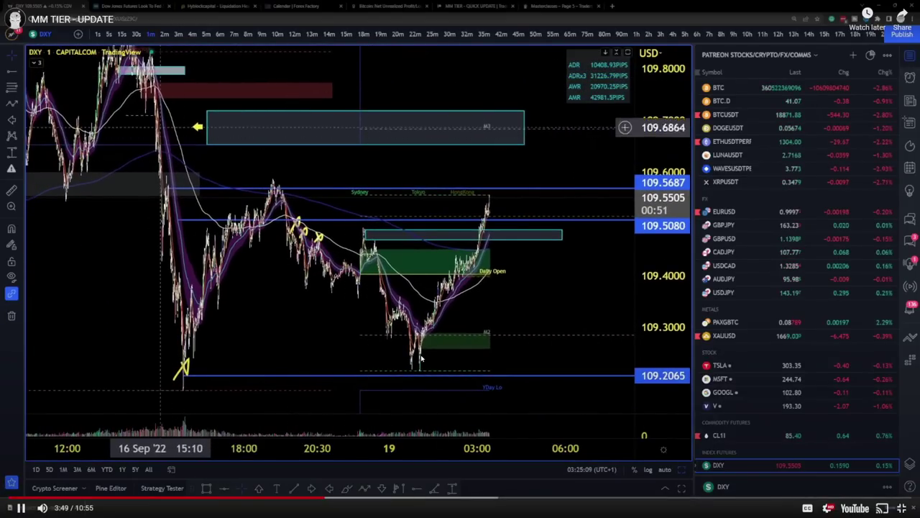
click(422, 357)
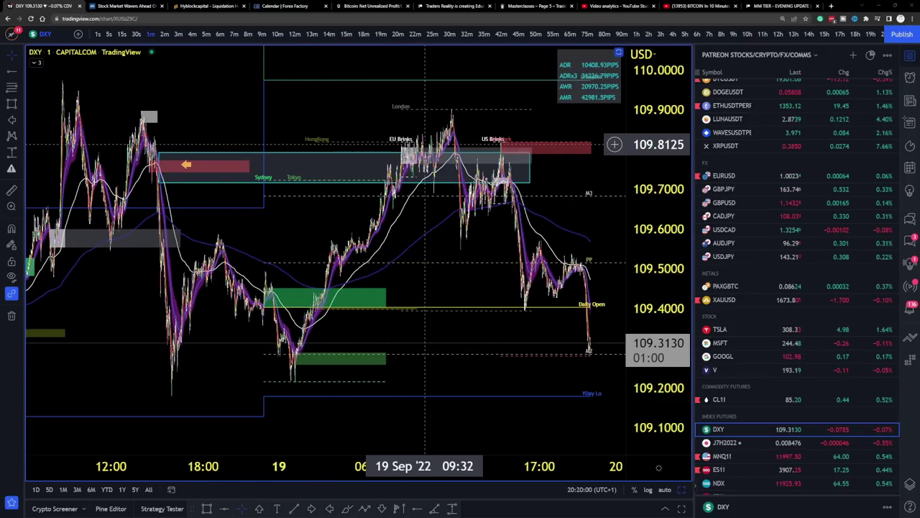
Step: Review the paused "MM TIER - UPDATE" video full screen on the Patreon page and return to the live DXY chart
click(446, 5)
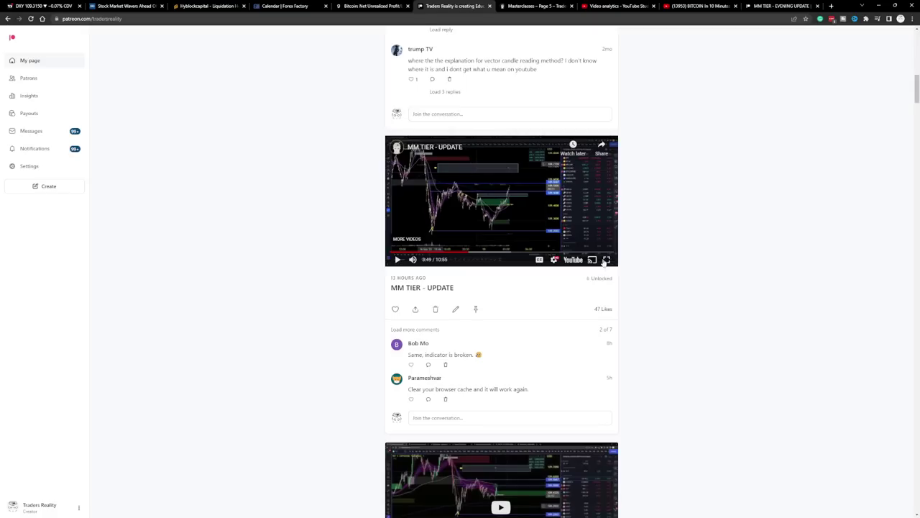
click(606, 260)
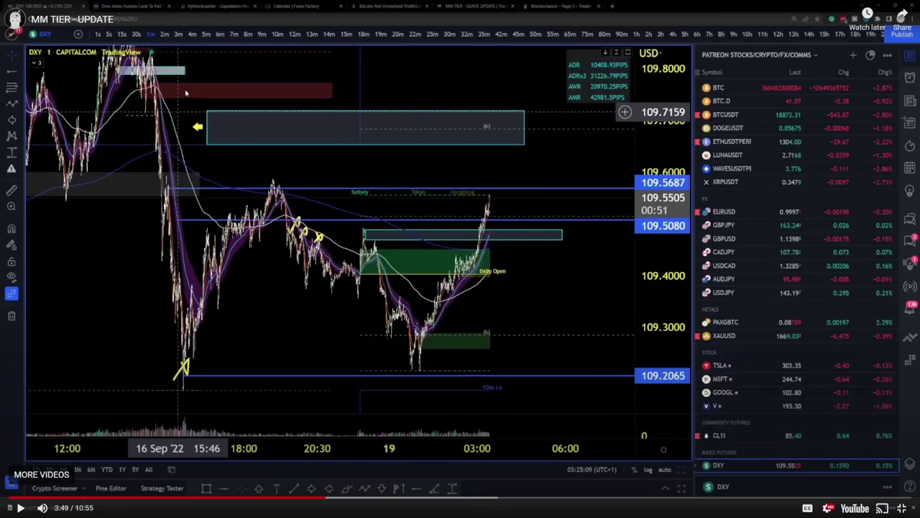
click(464, 28)
click(43, 6)
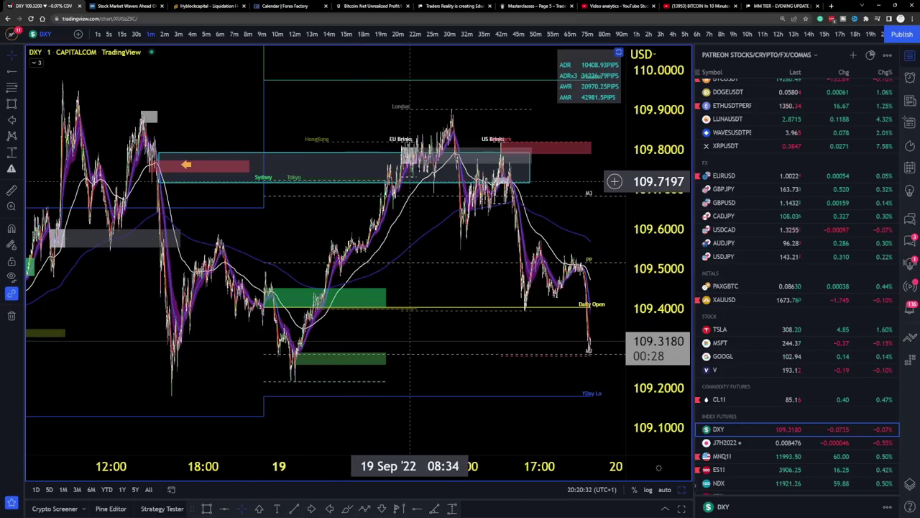
Step: Load BTCUSDT from the watchlist, examine the 19 September price action, and switch the chart to 1 hour with the watchlist hidden
scroll(755, 144, up, 2)
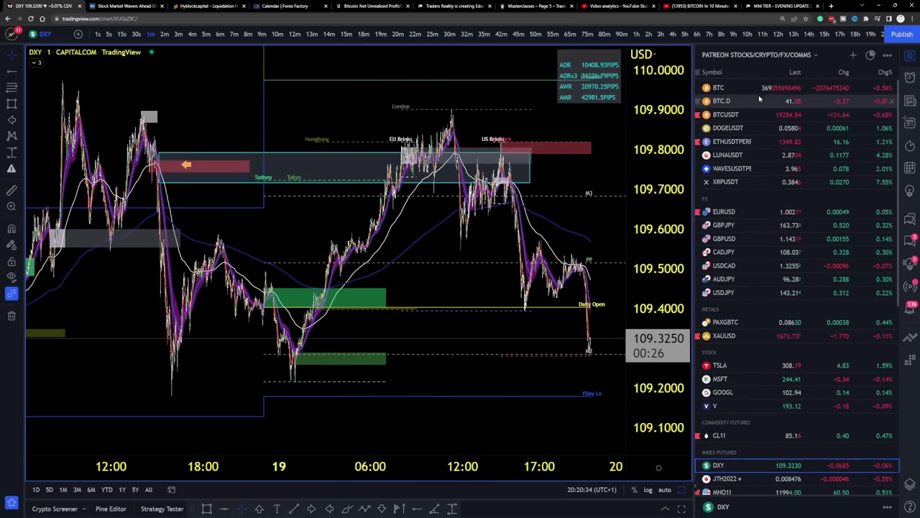
click(727, 114)
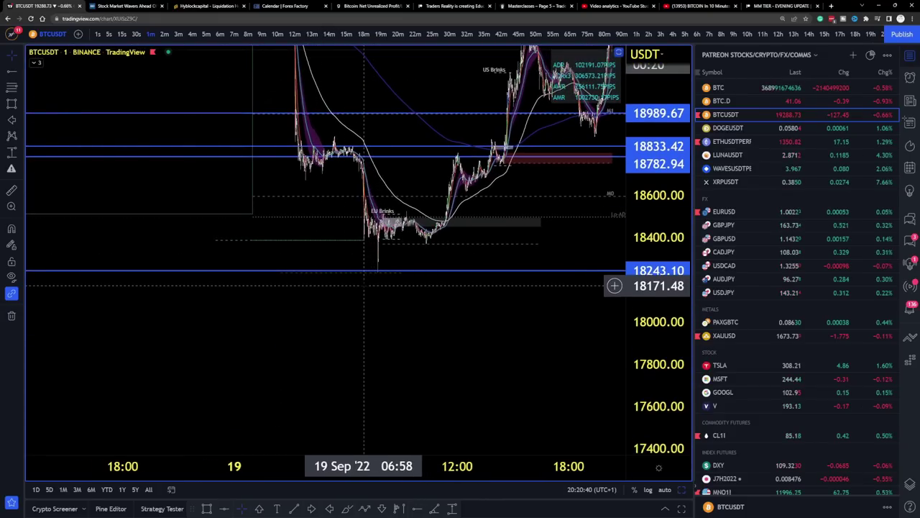
scroll(368, 285, up, 2)
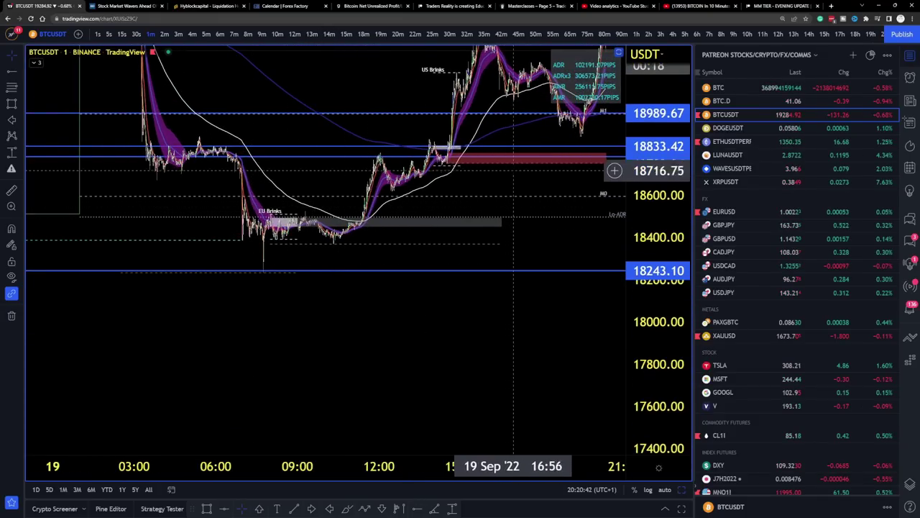
drag(512, 171, 425, 312)
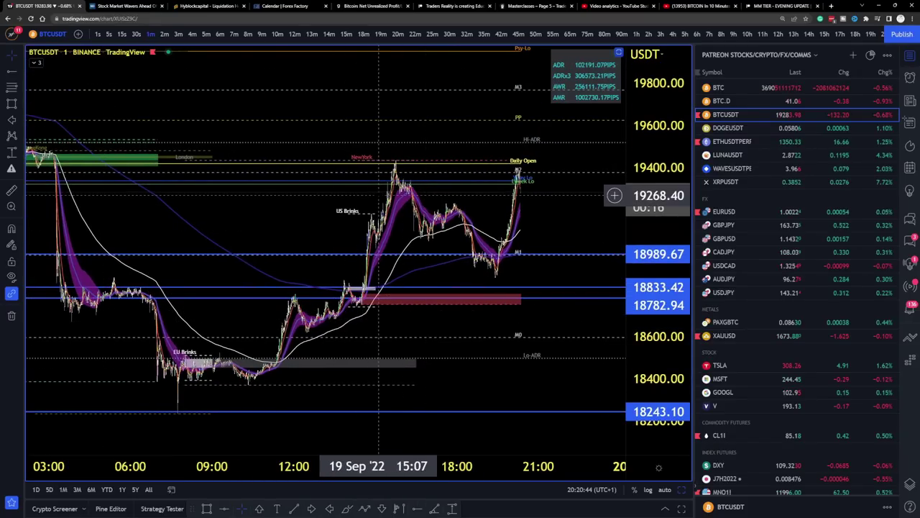
scroll(381, 238, down, 2)
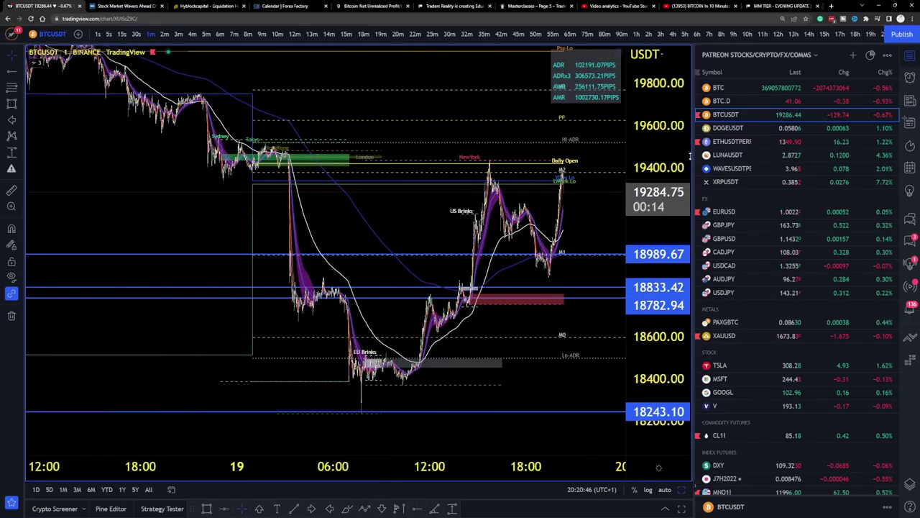
click(637, 34)
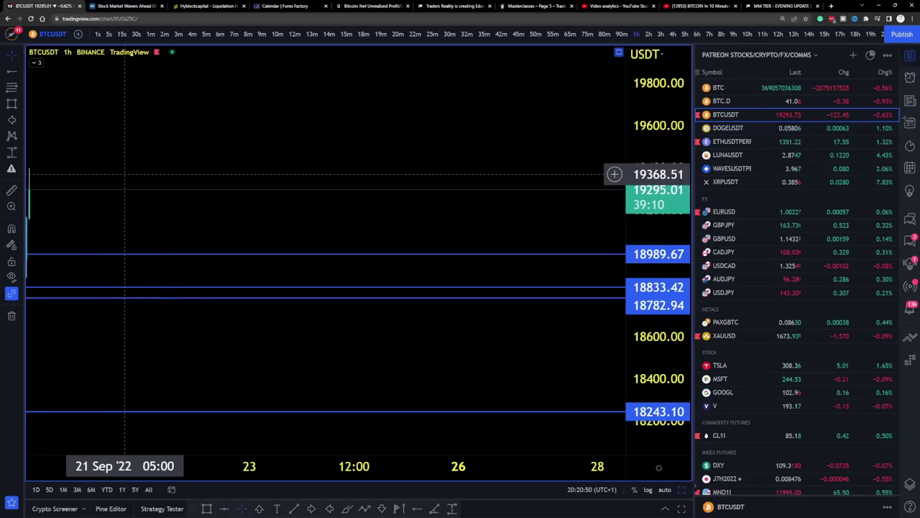
click(911, 60)
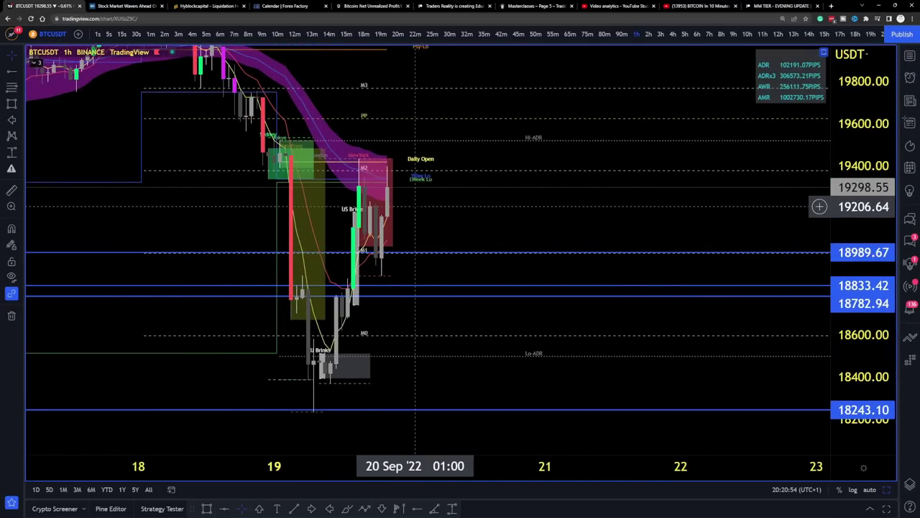
Step: Load DXY from the watchlist and examine its 19 September candles on the 1-hour, 15-minute and 5-minute timeframes
click(910, 56)
click(723, 465)
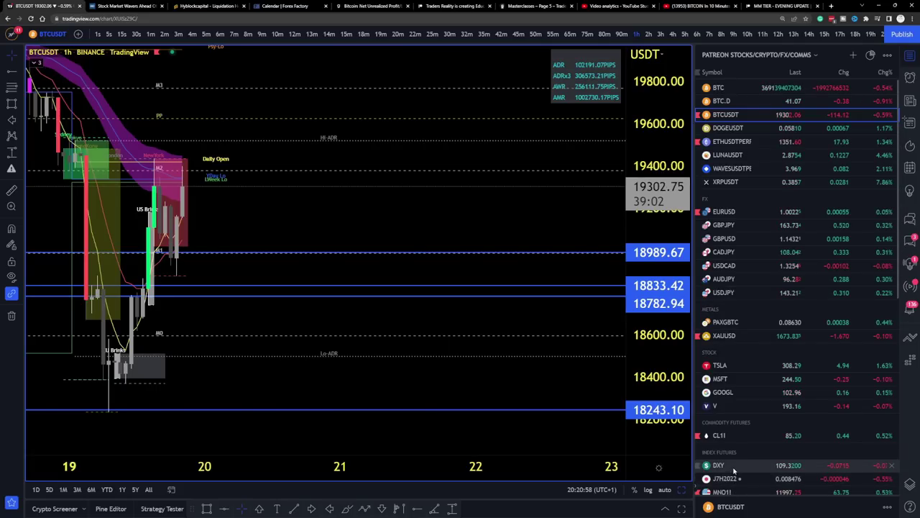
drag(374, 302, 522, 219)
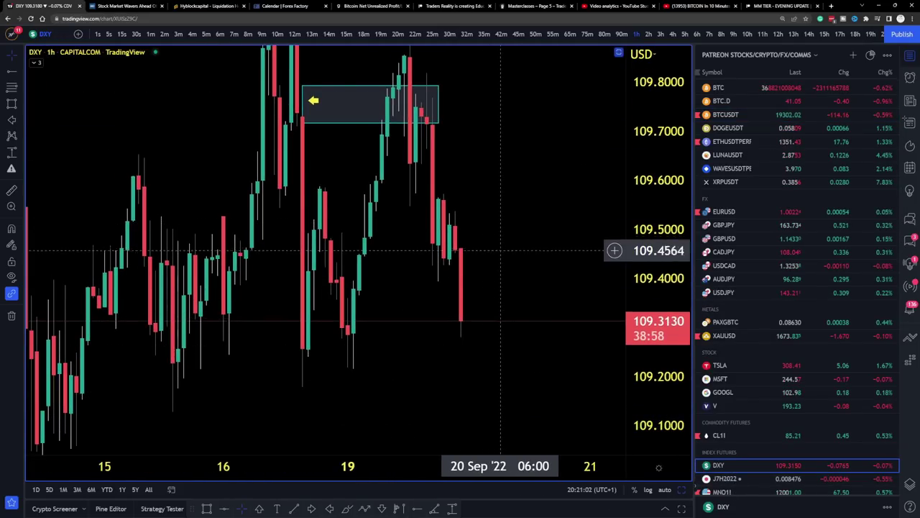
scroll(512, 253, up, 2)
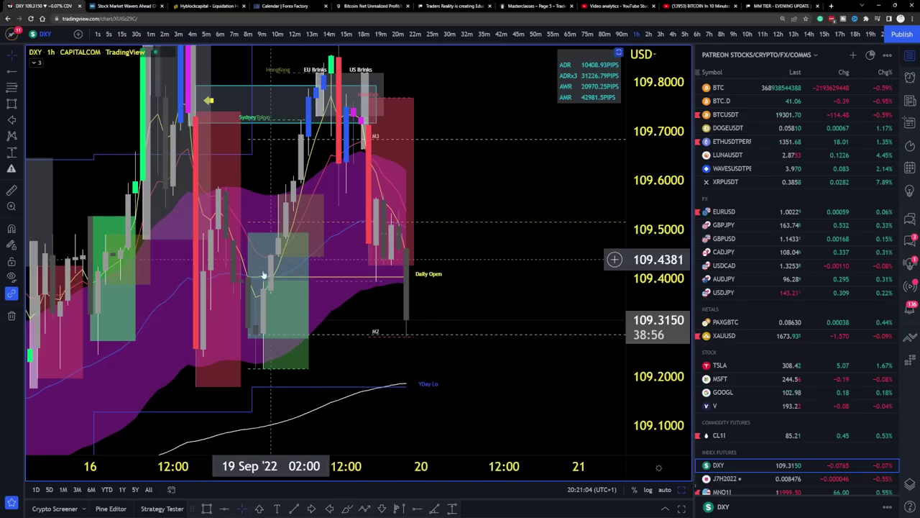
click(346, 33)
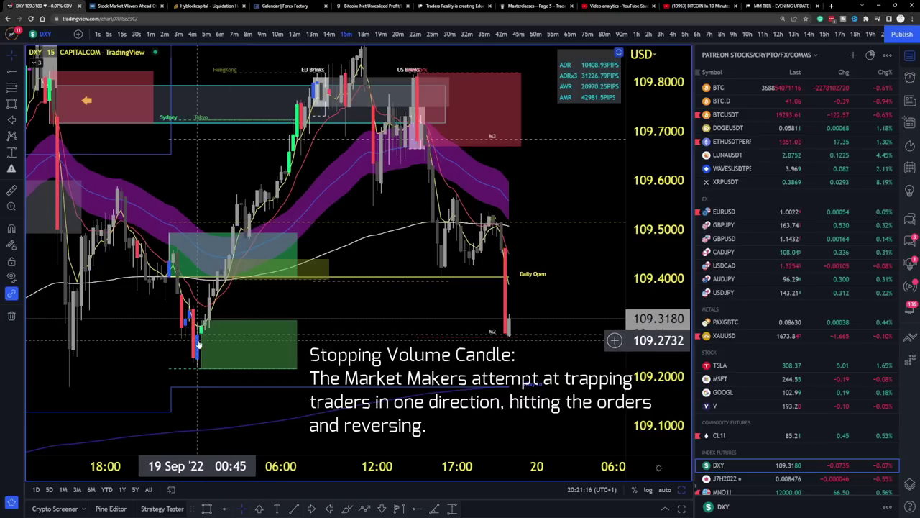
click(207, 34)
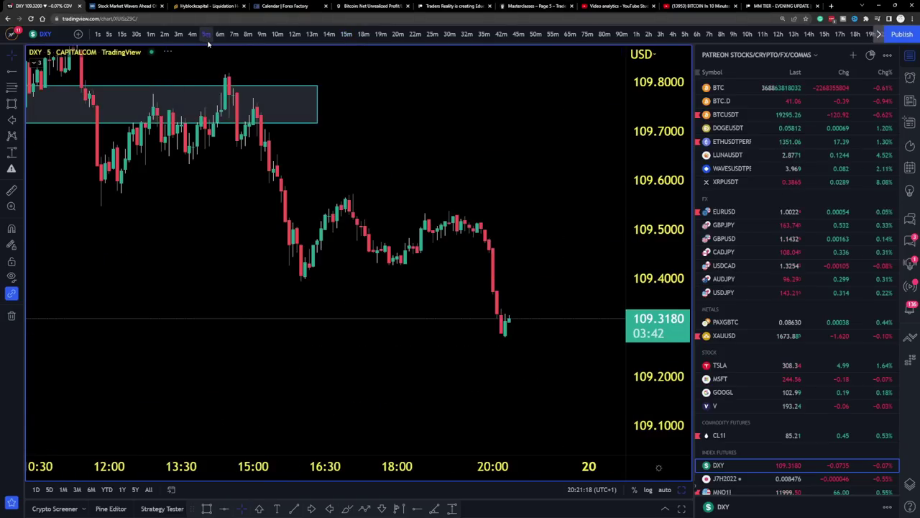
Step: Switch DXY to the 1-minute timeframe and draw a horizontal ray at about 109.315 from the green vector candle at 01:31 on 19 September
scroll(331, 216, down, 5)
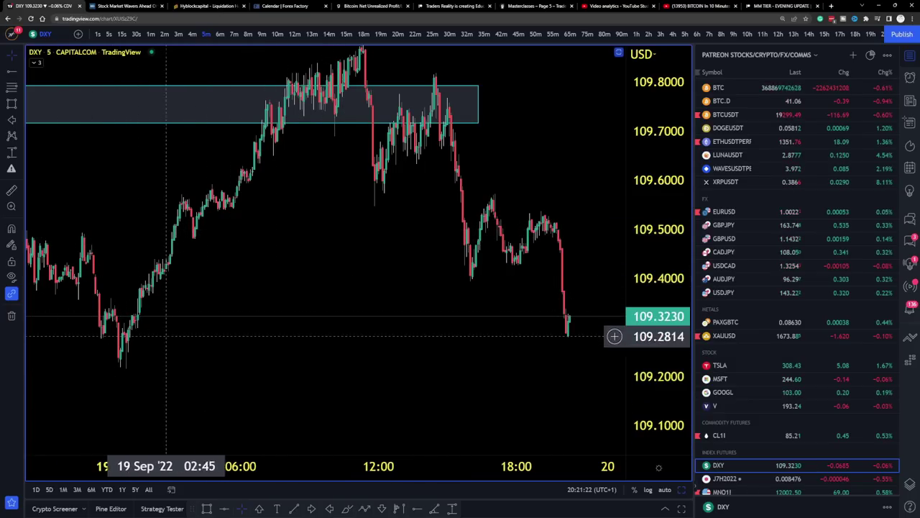
click(151, 35)
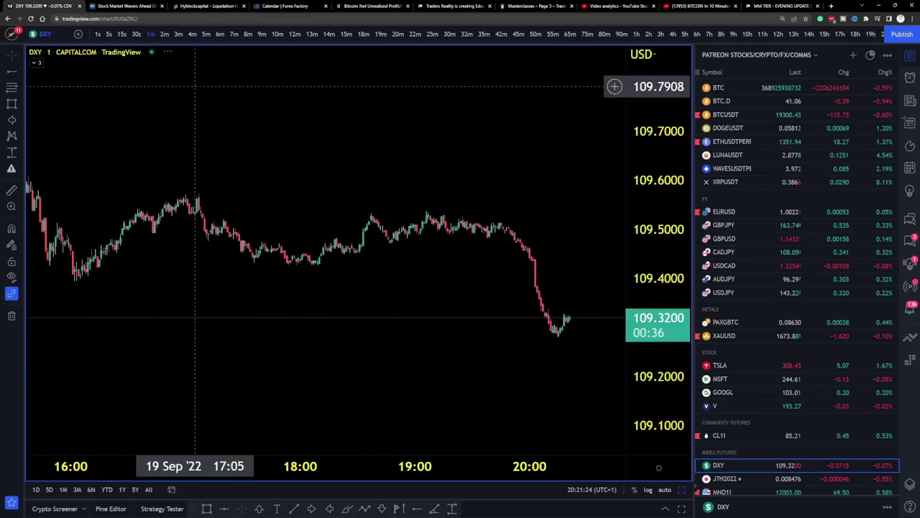
scroll(195, 86, down, 10)
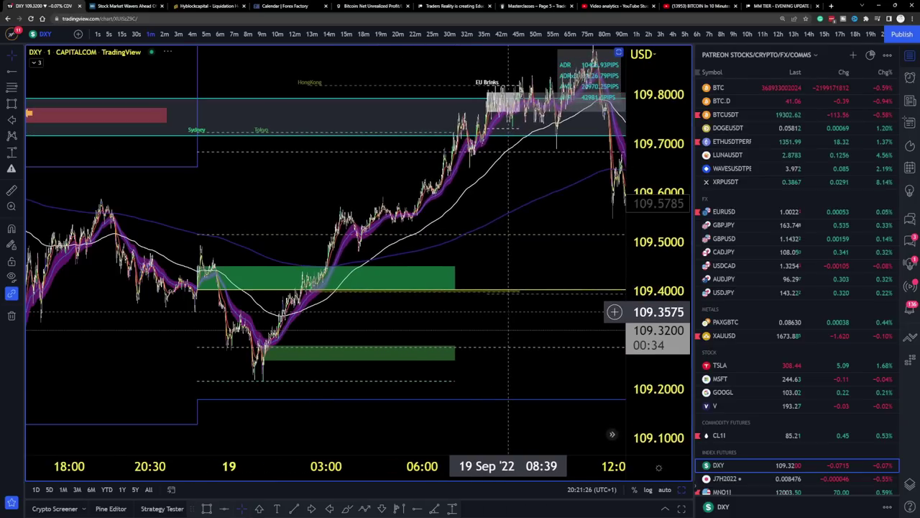
scroll(365, 406, up, 5)
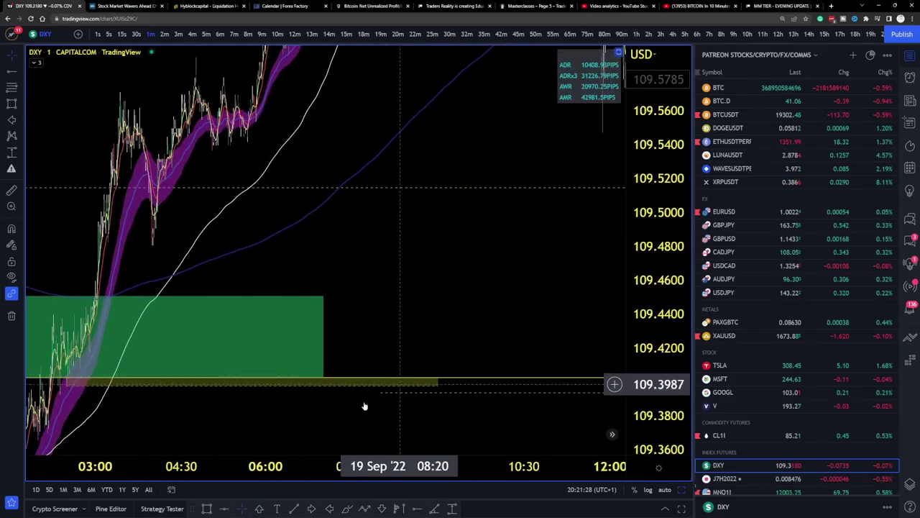
scroll(365, 406, up, 3)
drag(107, 391, 452, 191)
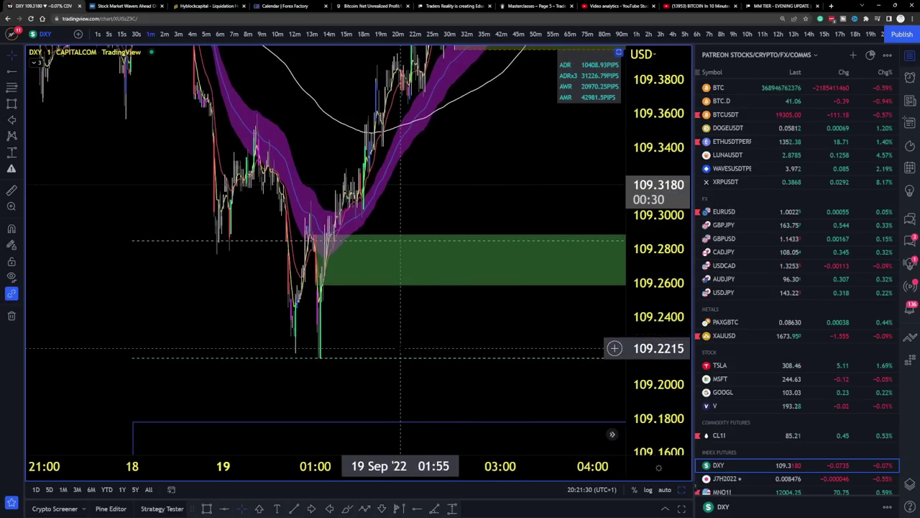
scroll(401, 348, up, 3)
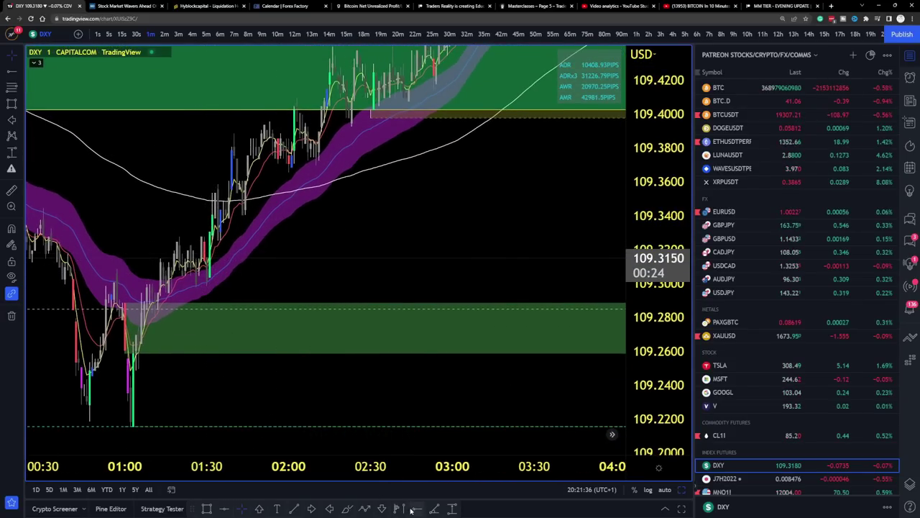
click(210, 257)
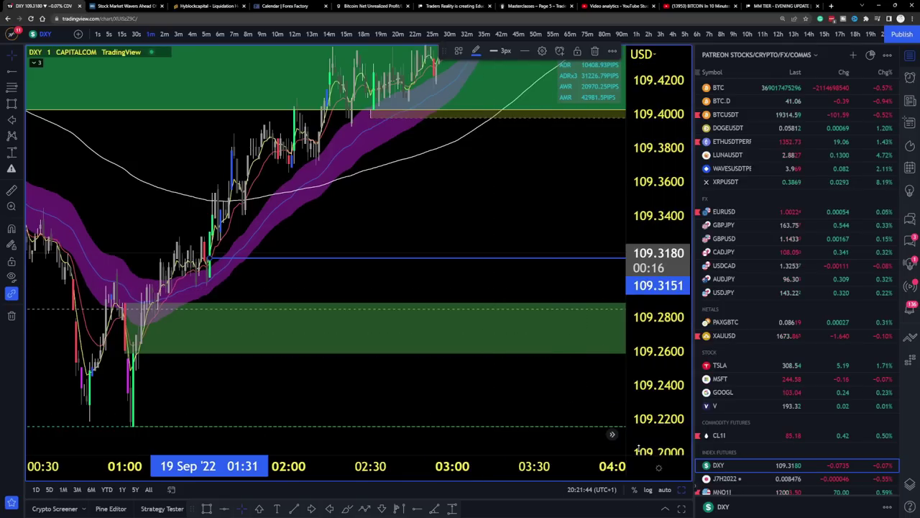
Step: Compare the DXY ray with the latest 1-minute candles and review the same level on the 1-hour timeframe
click(612, 435)
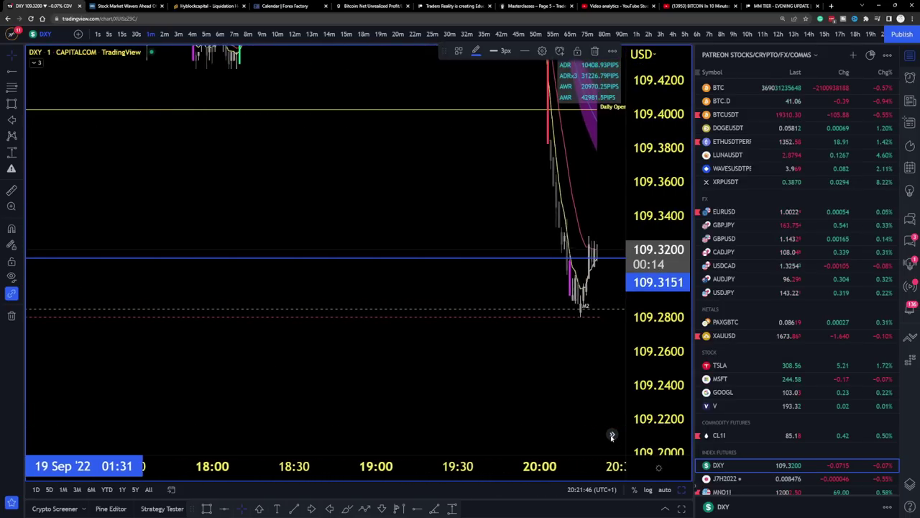
drag(524, 226, 287, 211)
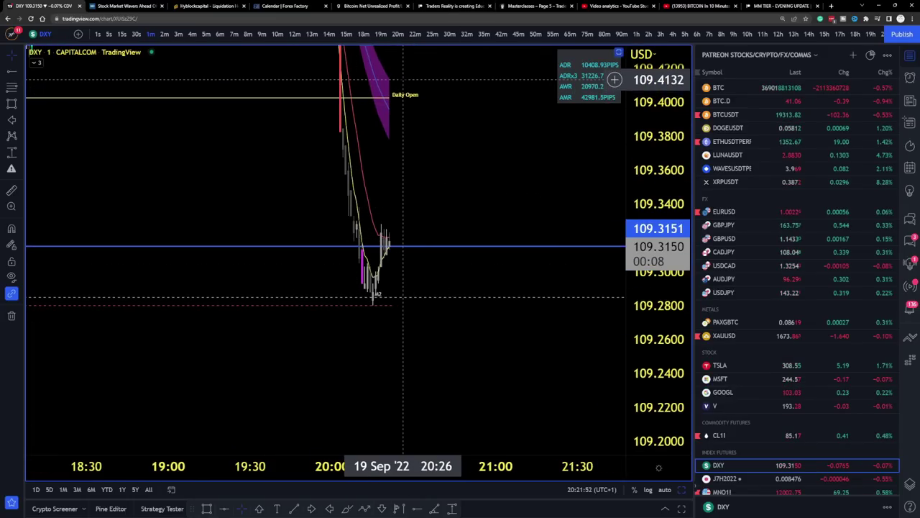
drag(659, 244, 659, 285)
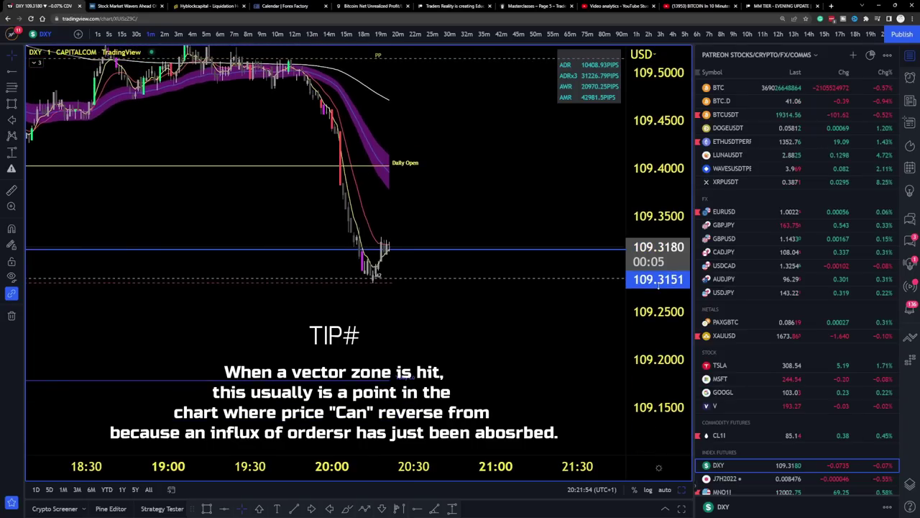
click(636, 34)
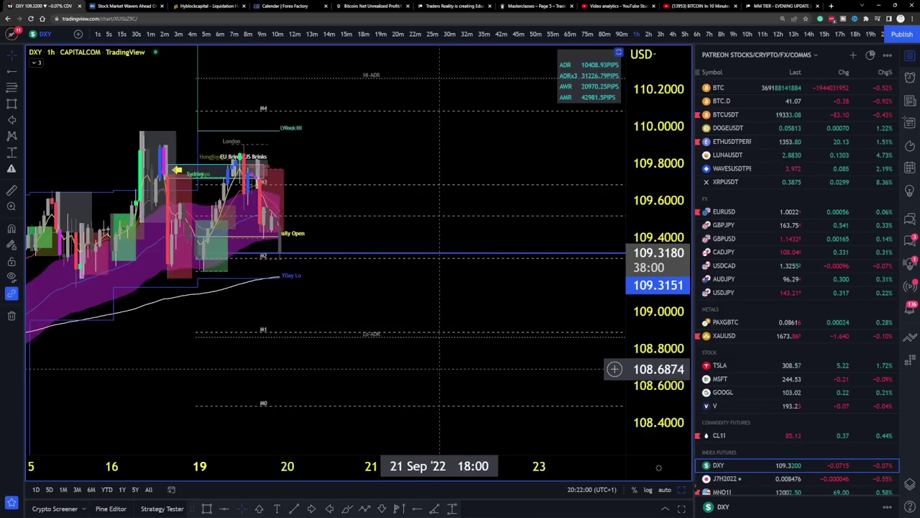
drag(324, 287, 466, 293)
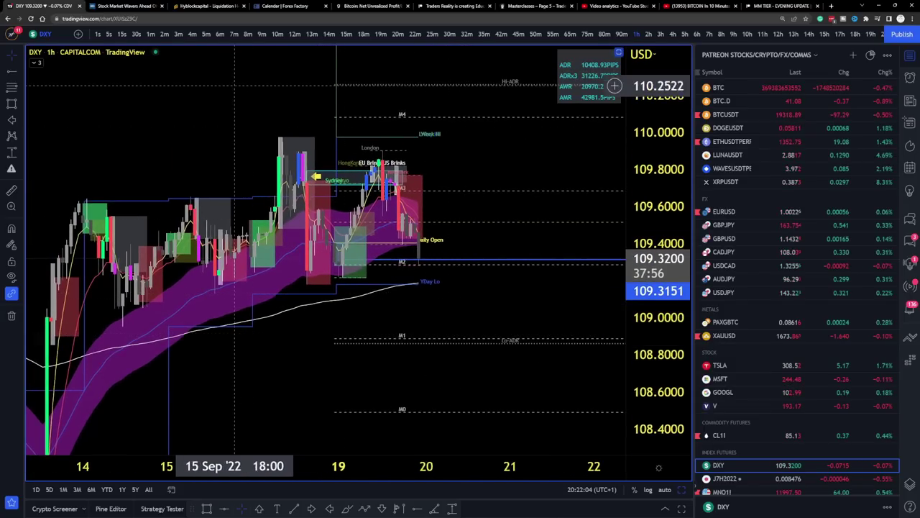
Step: Check this week's scheduled news events on the Forex Factory calendar and return to the DXY chart
click(288, 6)
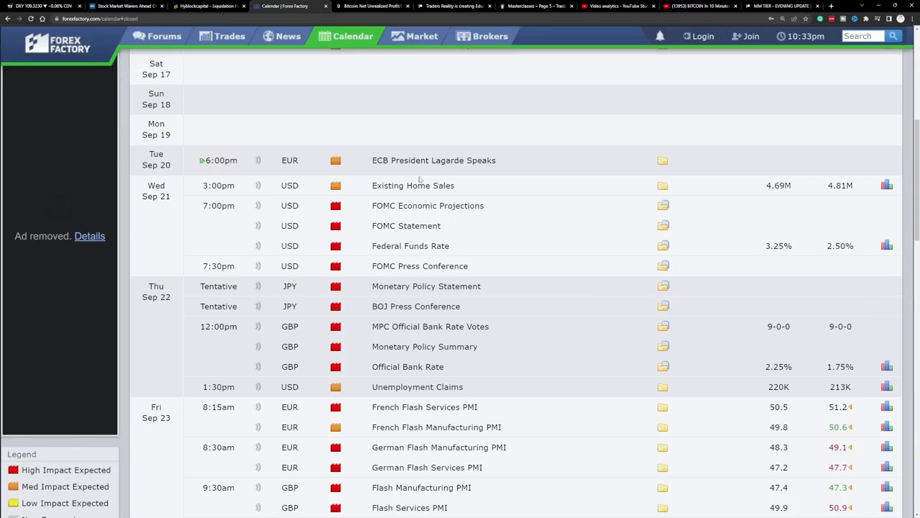
key(ctrl+1)
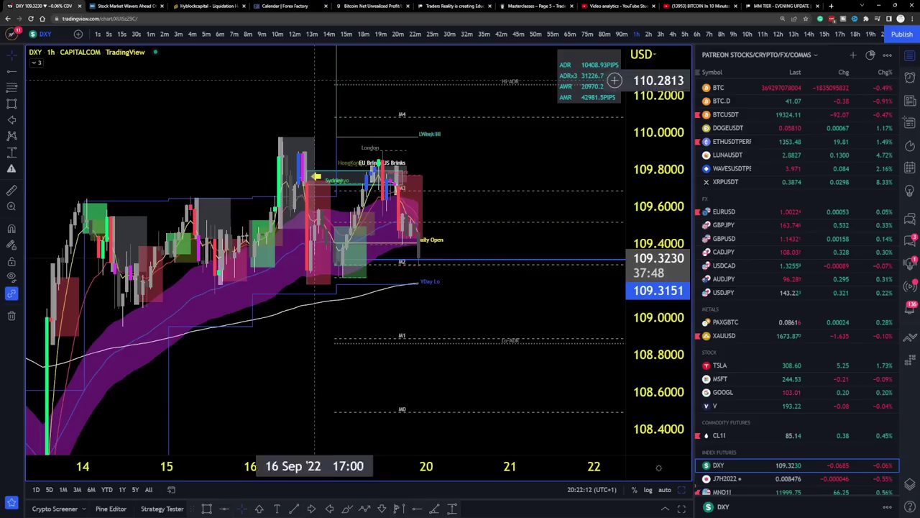
scroll(733, 259, down, 1)
scroll(733, 259, up, 1)
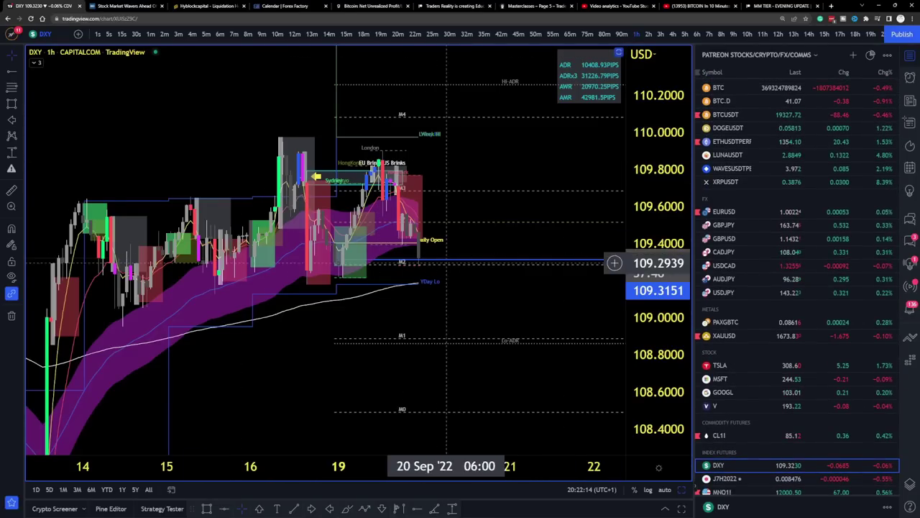
Step: Load EURUSD from the watchlist and examine its vector zones on the 1-hour and 15-minute timeframes
click(771, 214)
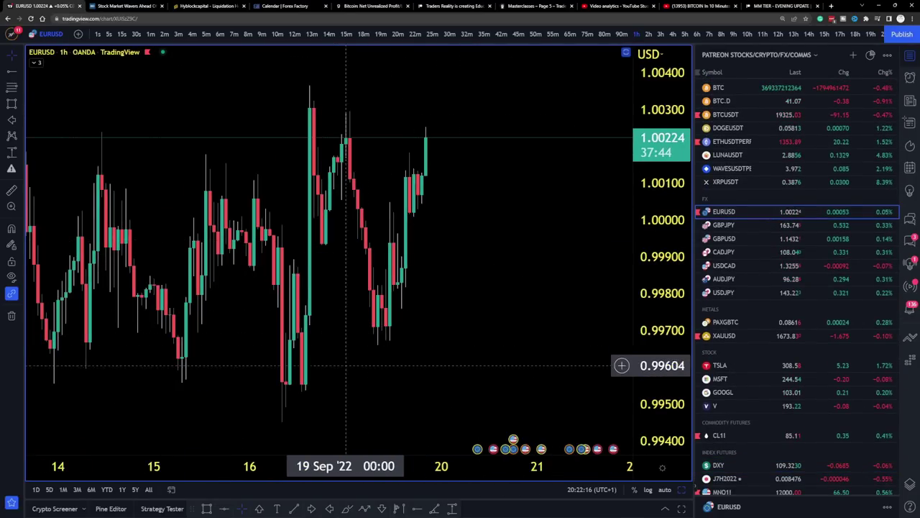
scroll(518, 290, up, 5)
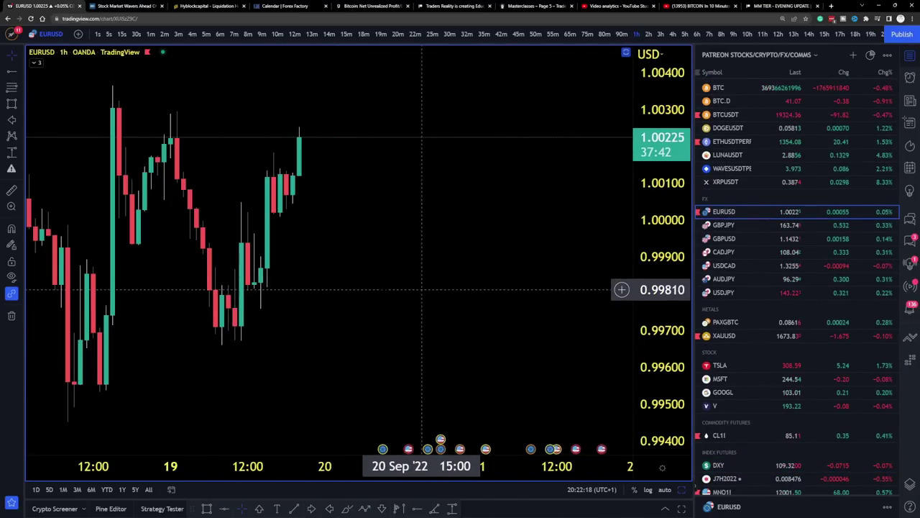
scroll(565, 310, up, 3)
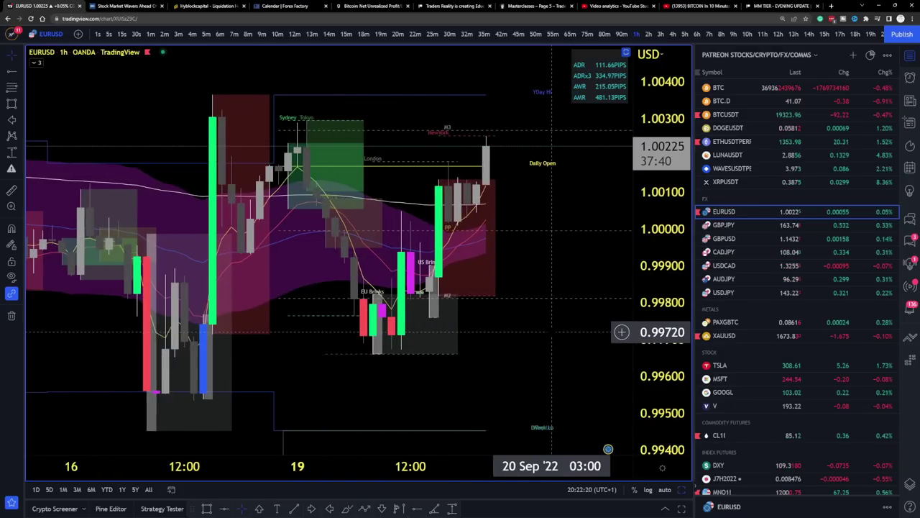
click(346, 34)
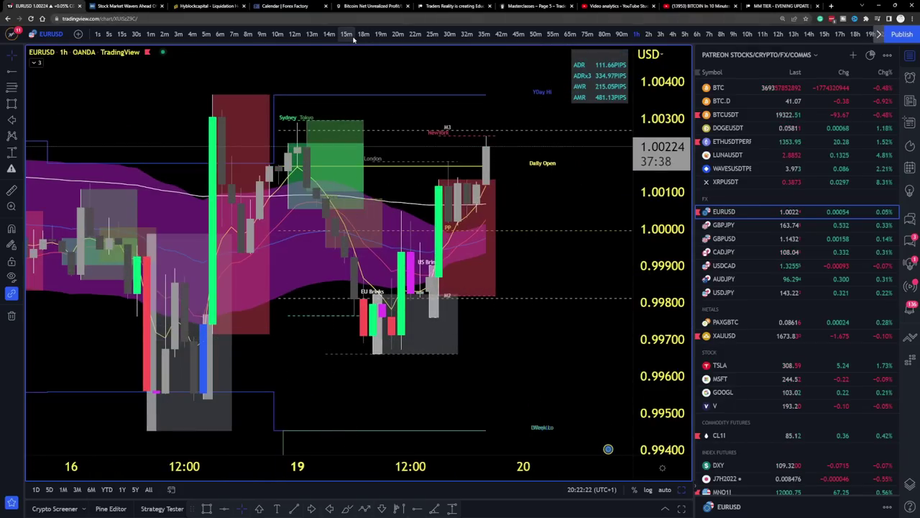
scroll(468, 279, up, 2)
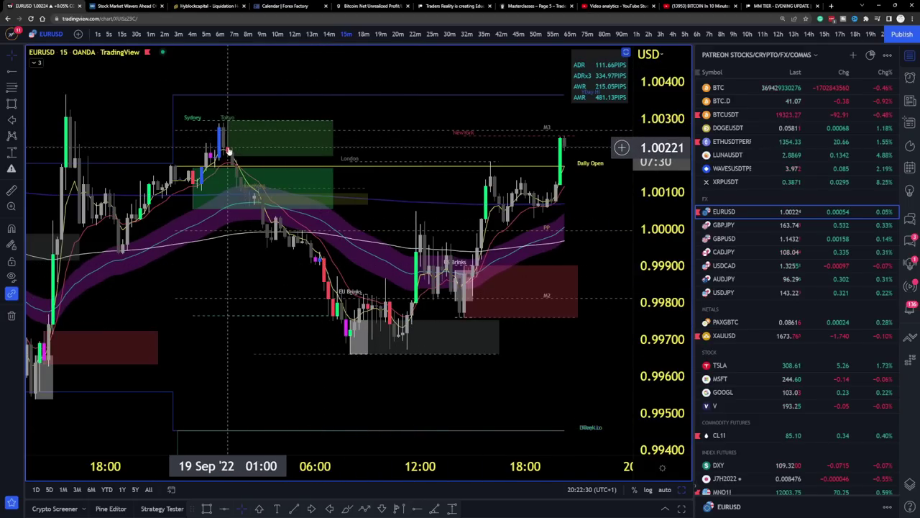
scroll(495, 179, down, 3)
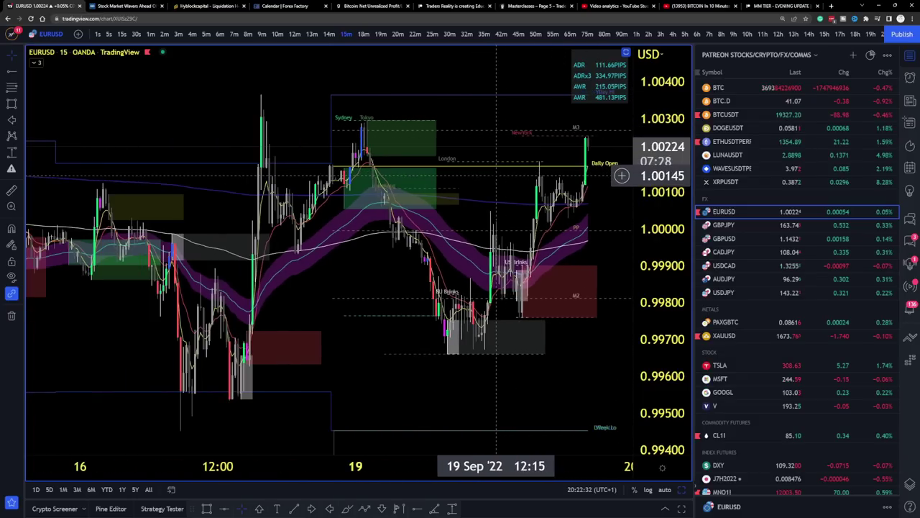
Step: On 5-minute EURUSD with the watchlist hidden, draw a horizontal ray at about 1.0006 from 03:00 on 19 September
click(206, 33)
scroll(391, 276, down, 3)
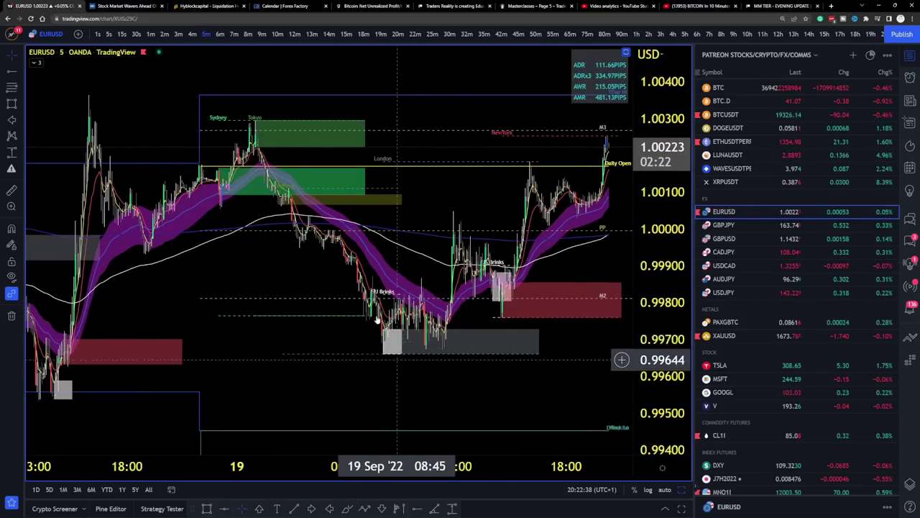
scroll(396, 320, up, 2)
drag(407, 320, 625, 320)
click(910, 56)
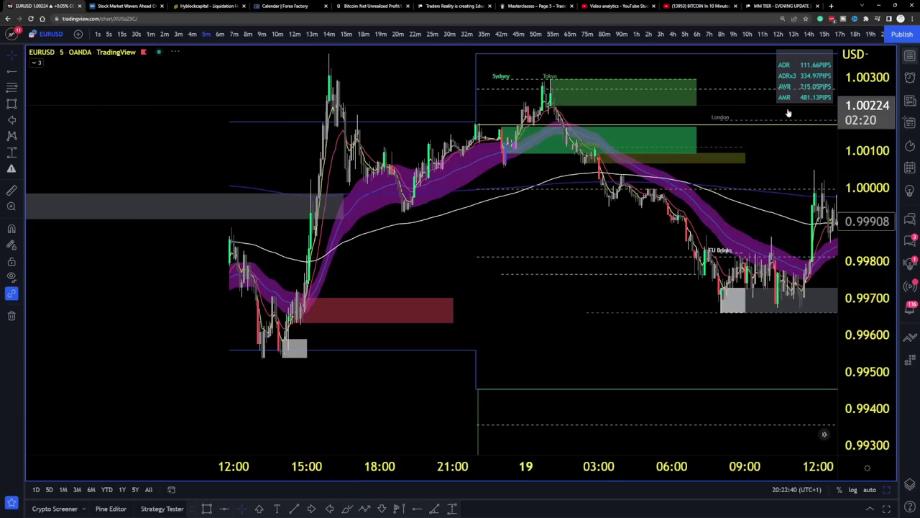
drag(755, 320, 385, 320)
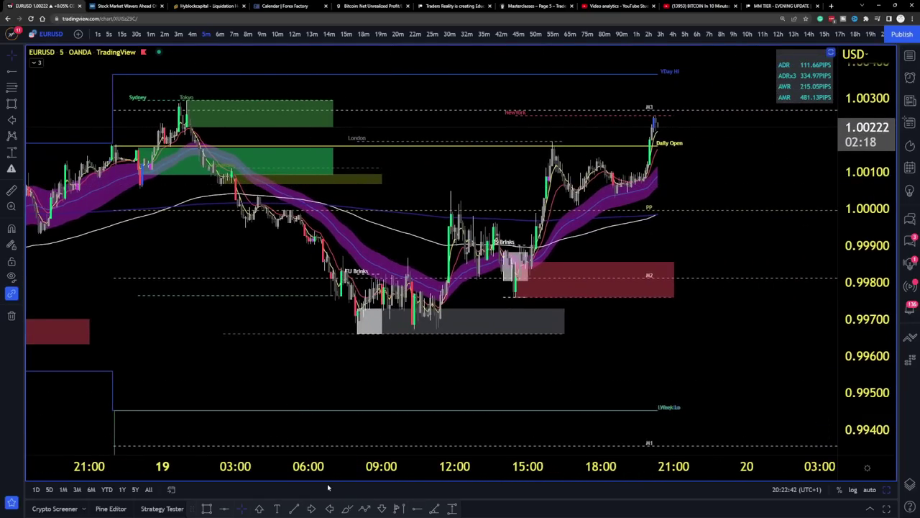
click(401, 512)
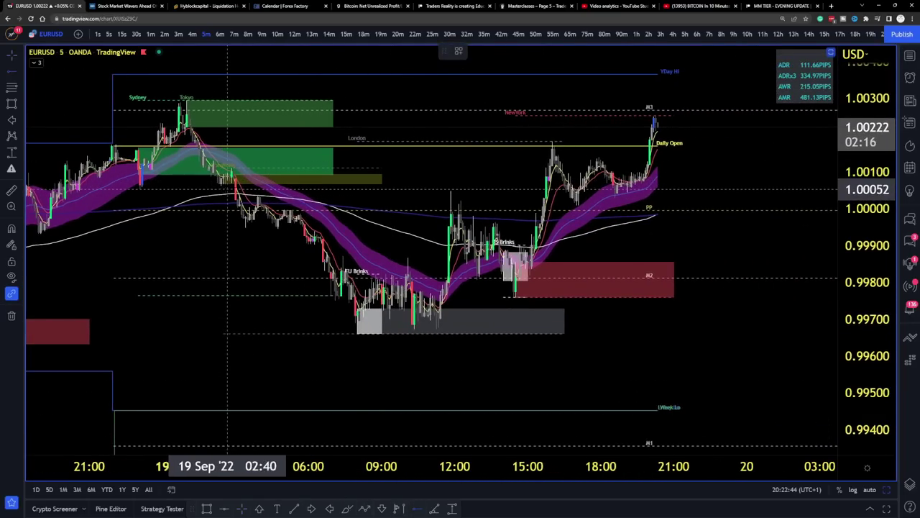
click(211, 187)
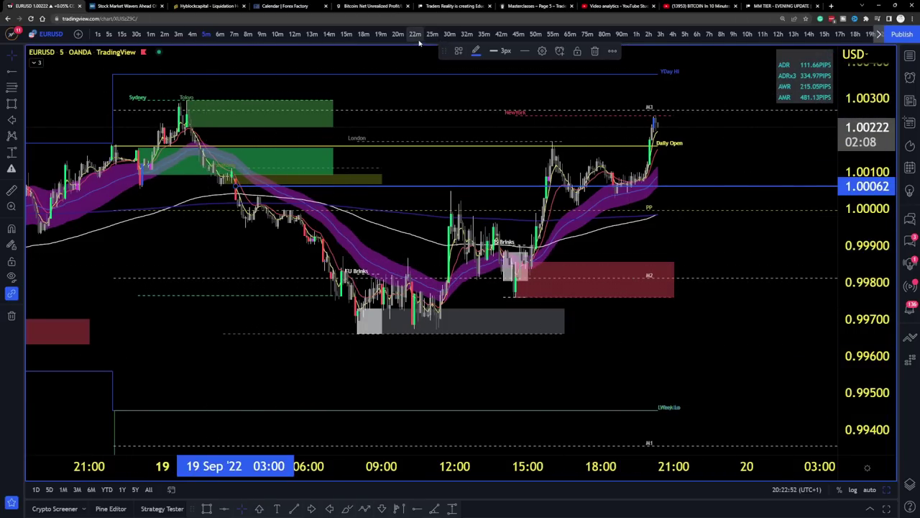
Step: Switch EURUSD to 15 minutes and draw a downward path arrow ahead of price from about 1.0002 to 0.9957
click(347, 34)
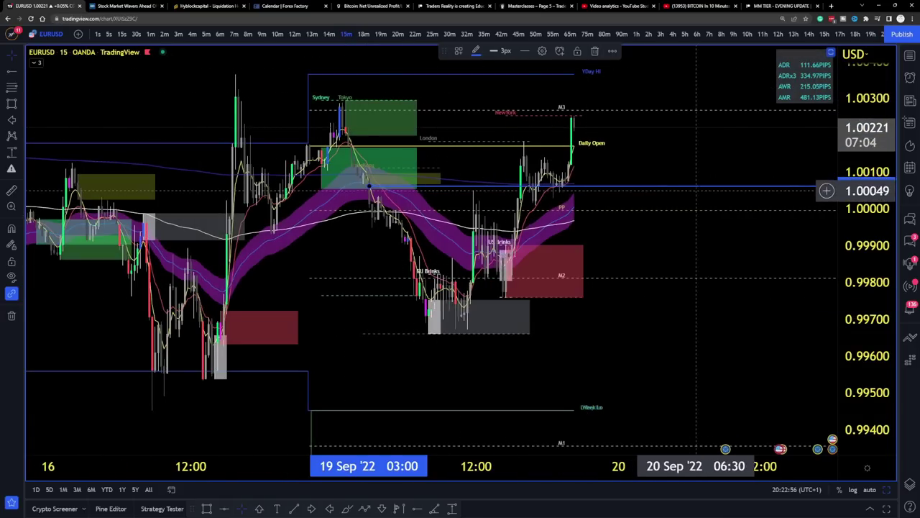
drag(709, 145, 505, 138)
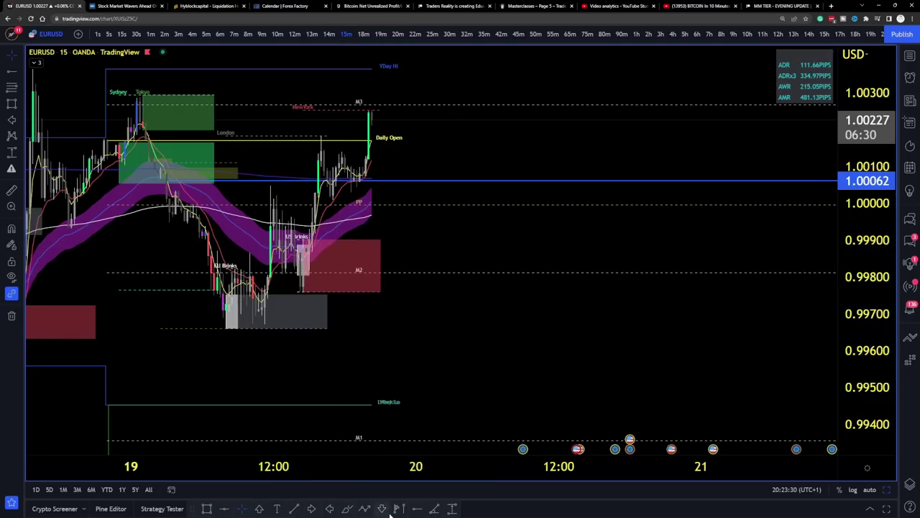
click(365, 507)
click(437, 196)
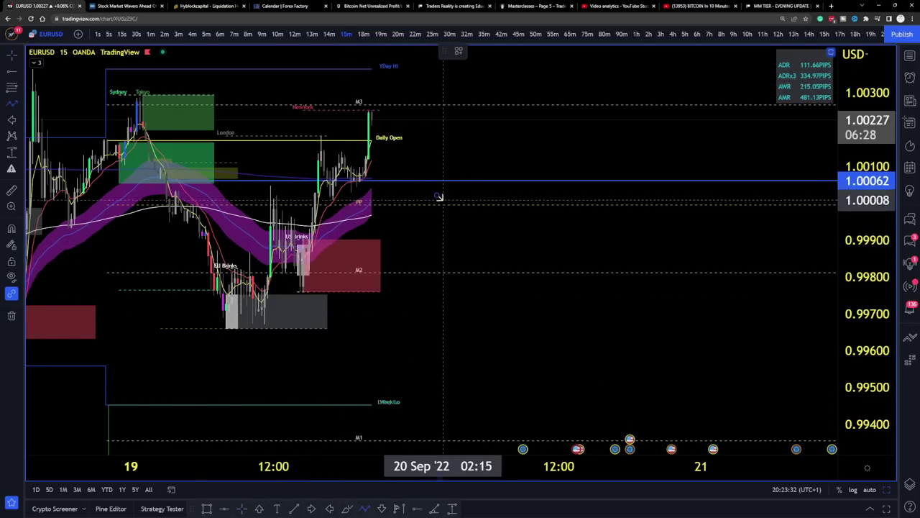
click(477, 358)
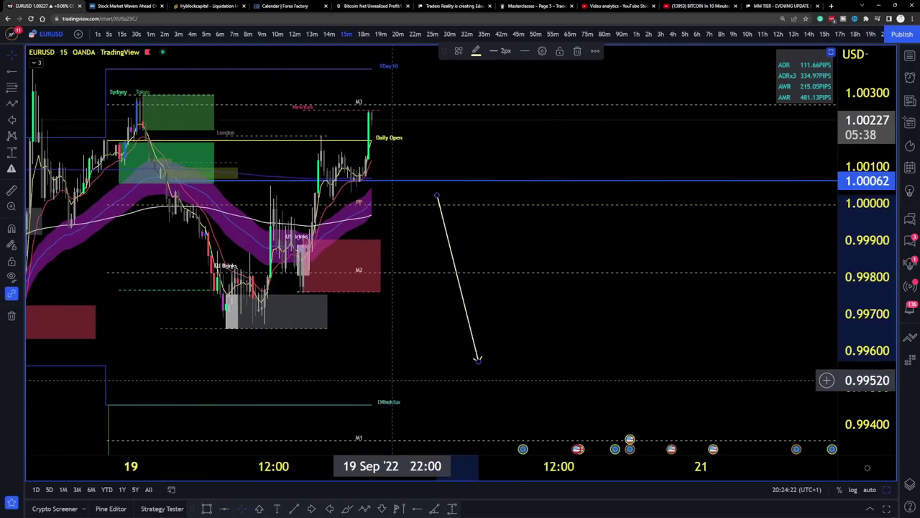
Step: Trace the 19 September EURUSD decline into the EU Brinks low and the following rise with two yellow brush strokes
scroll(229, 324, up, 3)
drag(229, 324, 596, 297)
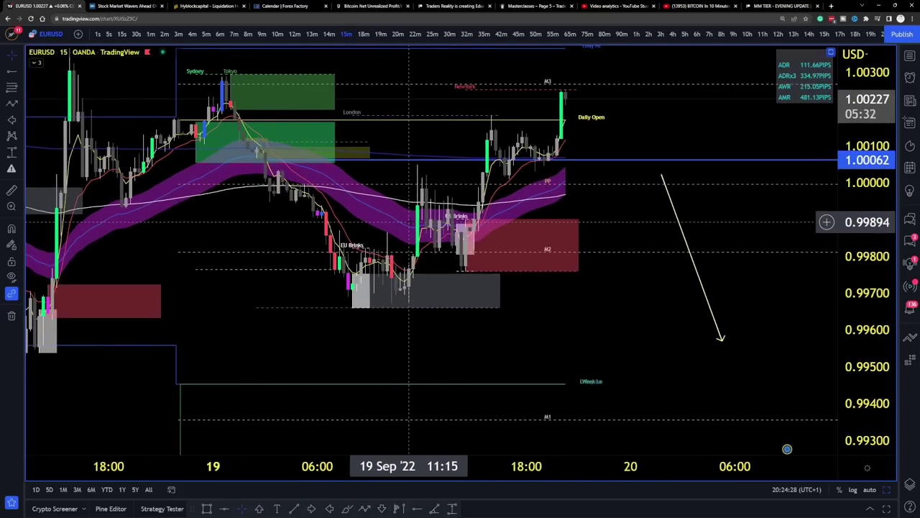
drag(579, 323, 429, 334)
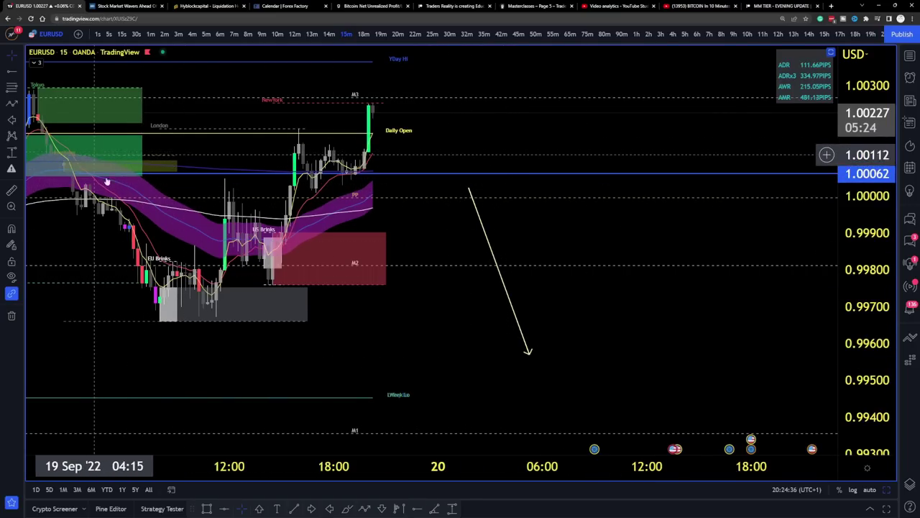
click(347, 509)
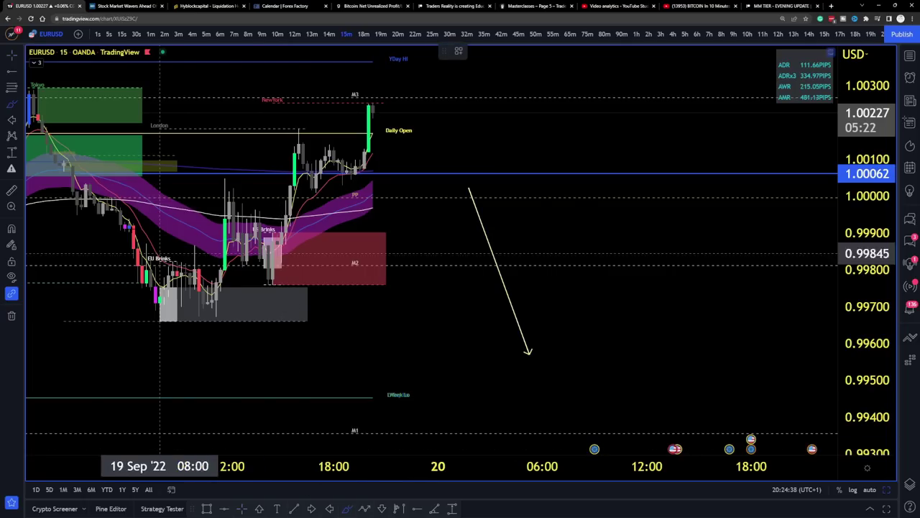
drag(68, 155, 173, 300)
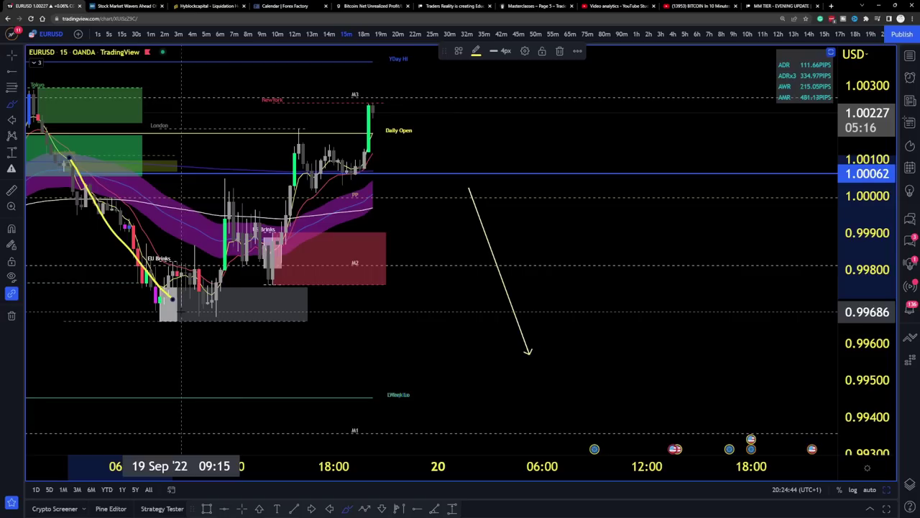
mouse_move(181, 312)
mouse_down()
mouse_move(230, 319)
mouse_move(223, 314)
mouse_move(234, 205)
mouse_up()
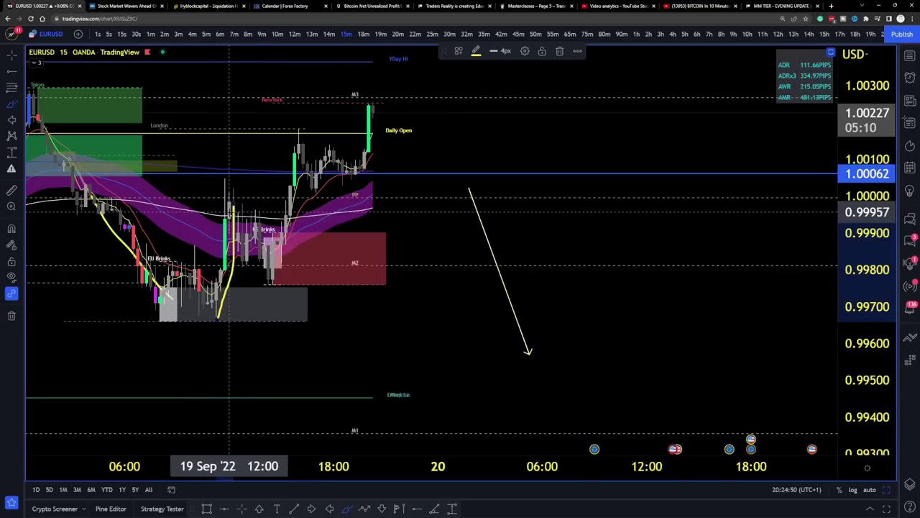
Step: Mark successive levels across the 19 September EURUSD decline with six near-horizontal yellow brush strokes, from about 0.9975 up to 1.0008
drag(190, 286, 113, 290)
drag(106, 256, 216, 250)
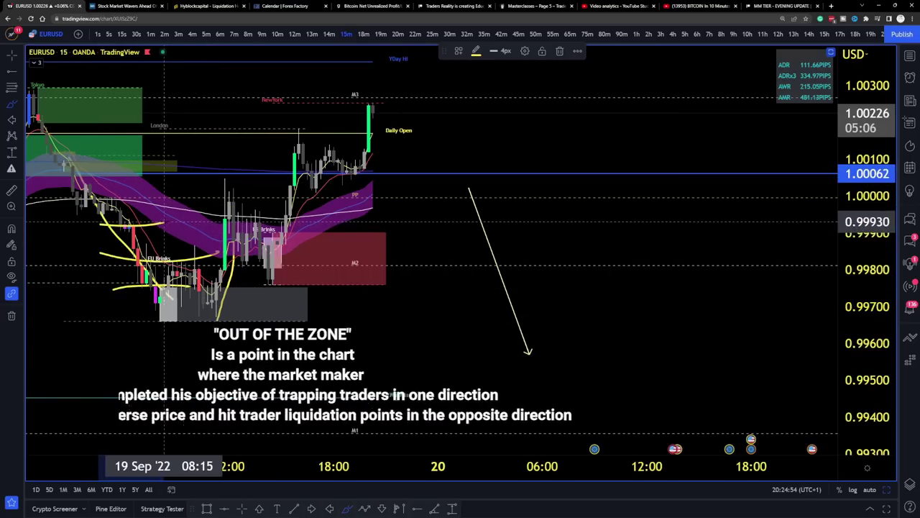
drag(163, 224, 100, 227)
mouse_move(69, 210)
mouse_down()
mouse_move(159, 207)
mouse_move(58, 191)
mouse_move(141, 166)
mouse_up()
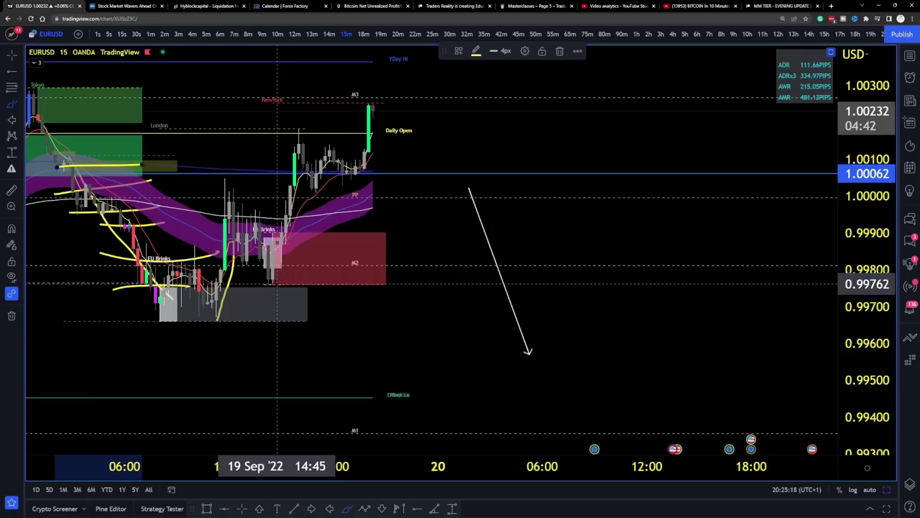
drag(330, 287, 458, 294)
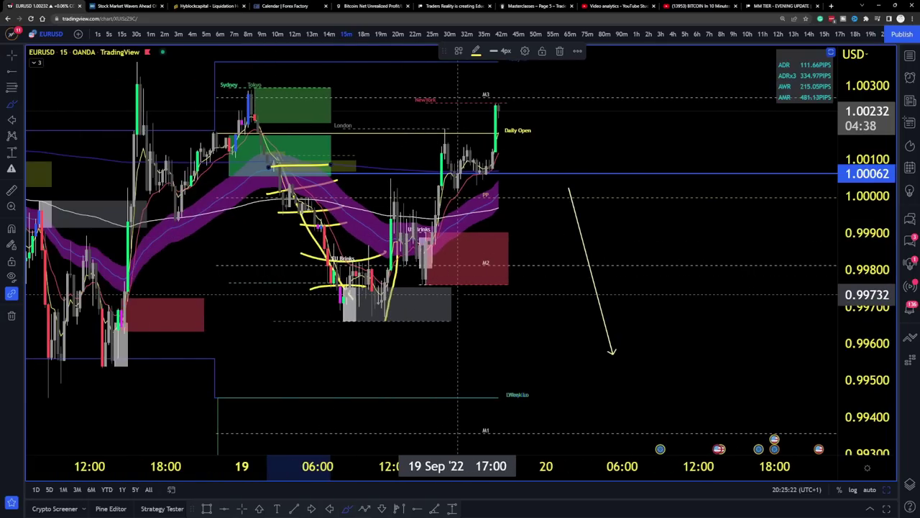
Step: Load BTCUSDT from the watchlist and examine its 15-minute price action on 19 September with the watchlist hidden
click(910, 56)
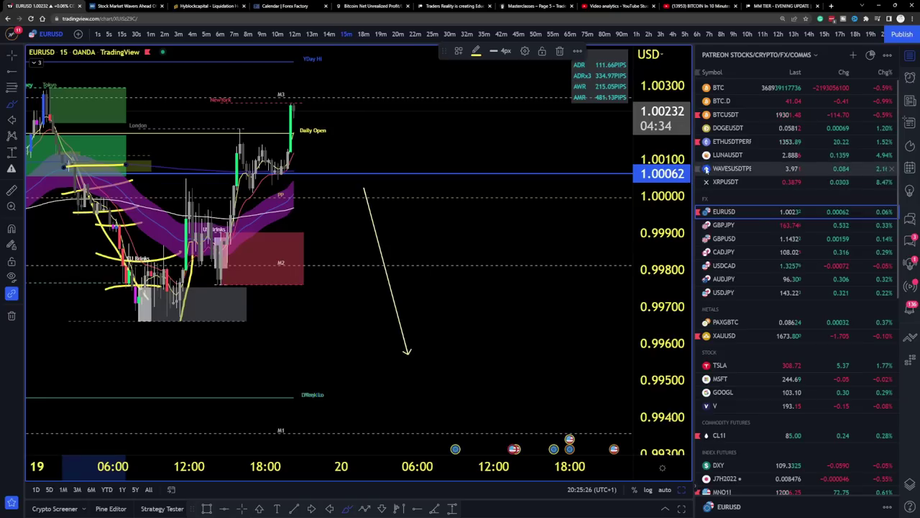
click(748, 117)
scroll(257, 253, up, 3)
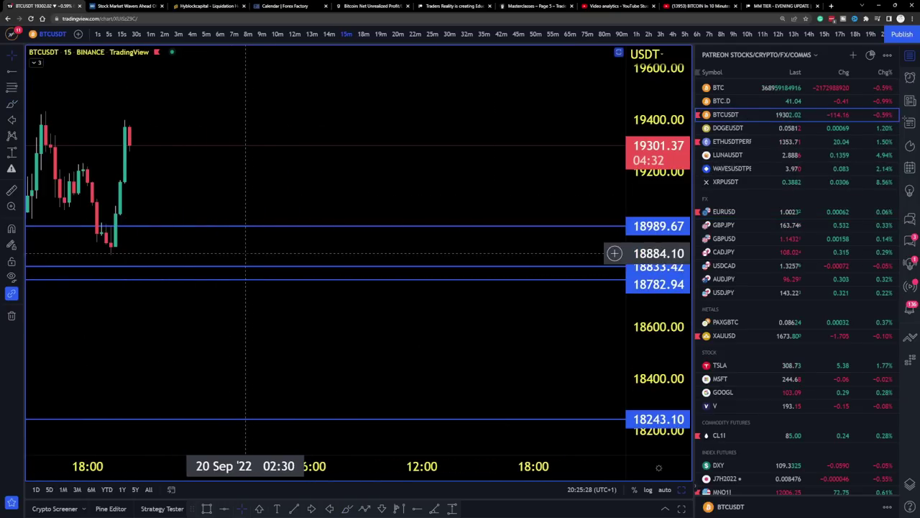
drag(154, 187, 390, 142)
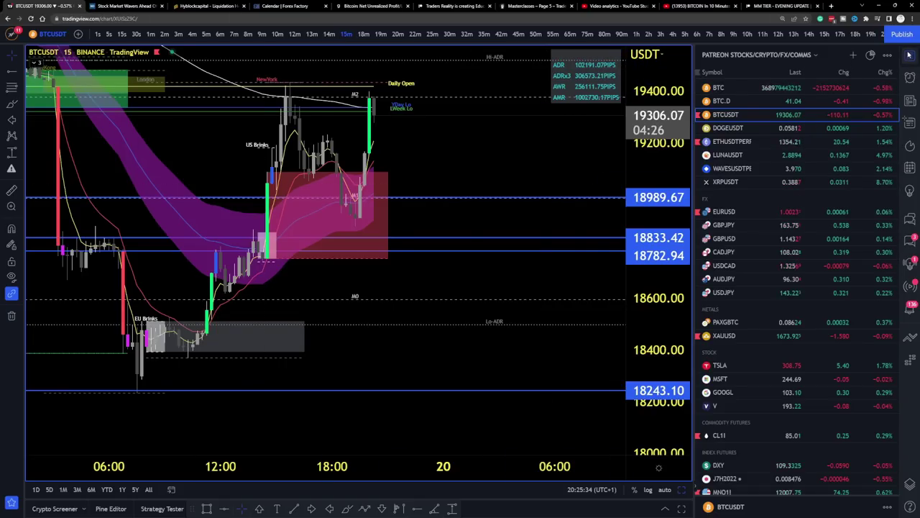
click(910, 54)
drag(563, 136, 504, 168)
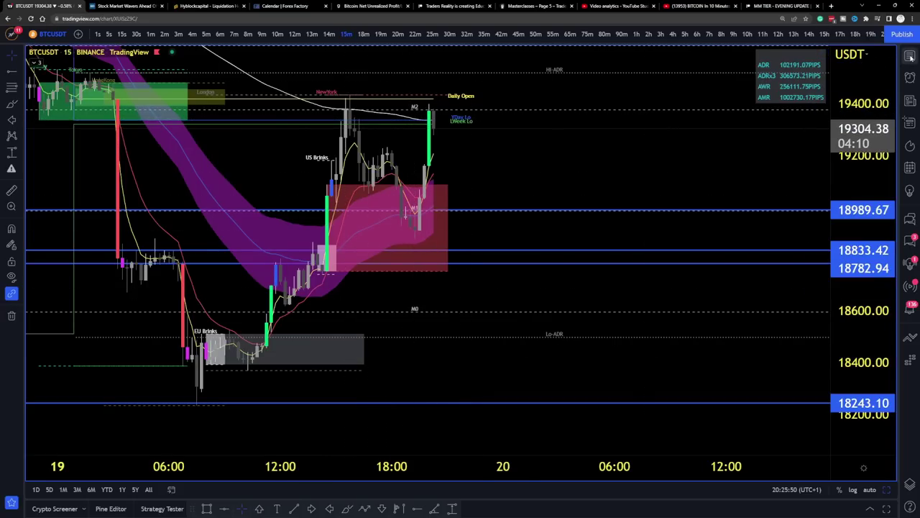
Step: Load DXY from the watchlist's index futures and examine its 15-minute vector zones from 16 to 19 September
click(911, 58)
scroll(763, 403, down, 5)
click(742, 393)
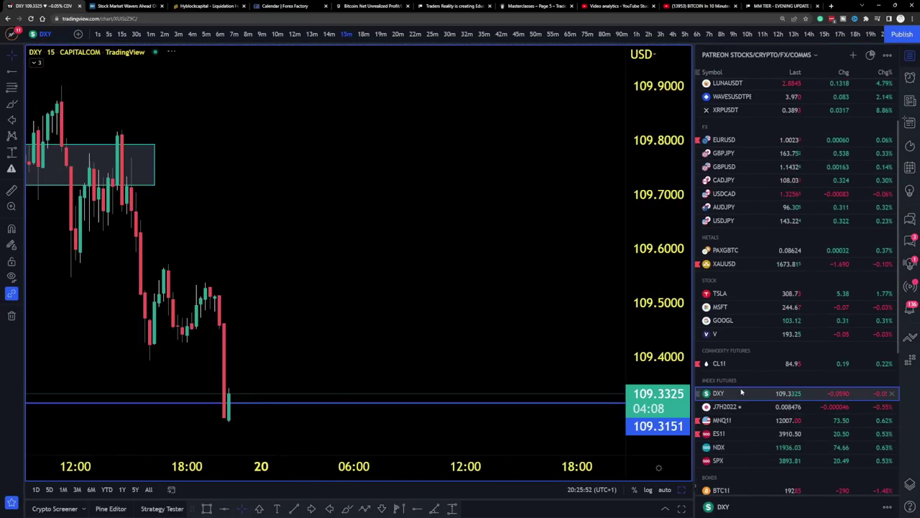
scroll(349, 324, down, 5)
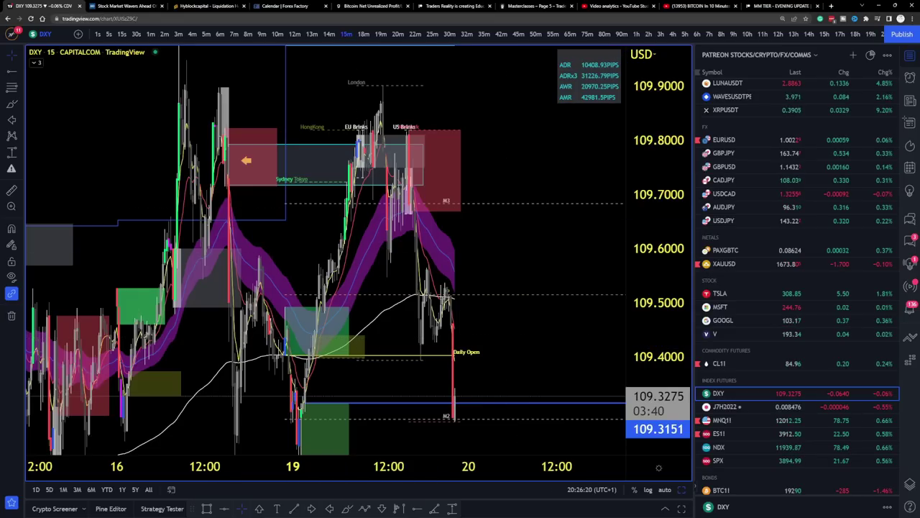
Step: Review the 20–23 September events in the Forex Factory calendar and return to the DXY chart
click(284, 6)
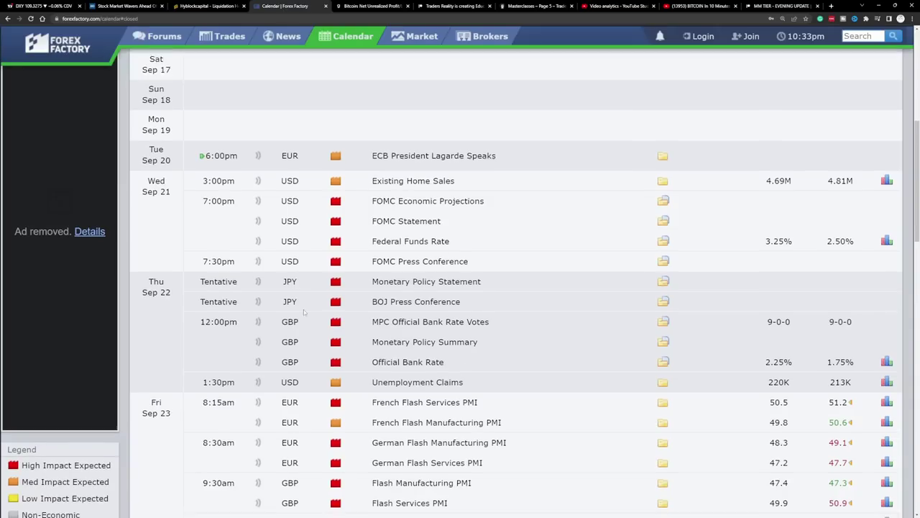
scroll(234, 282, down, 1)
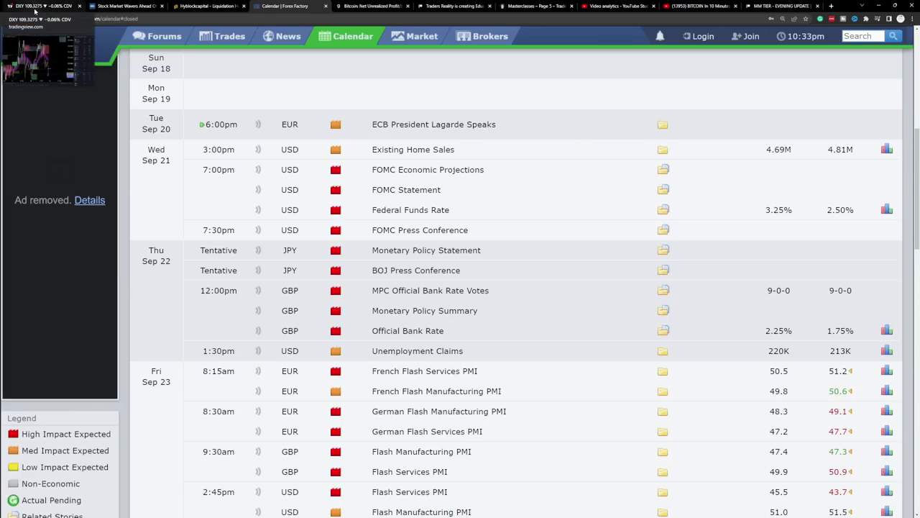
click(34, 10)
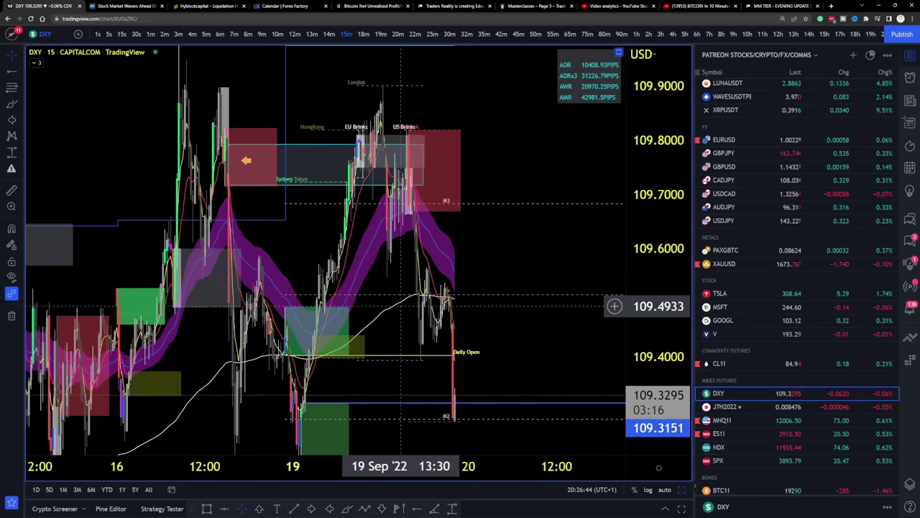
Step: Switch to the Traders Reality Patreon page and browse the recent MM TIER update posts
click(450, 6)
scroll(553, 346, down, 3)
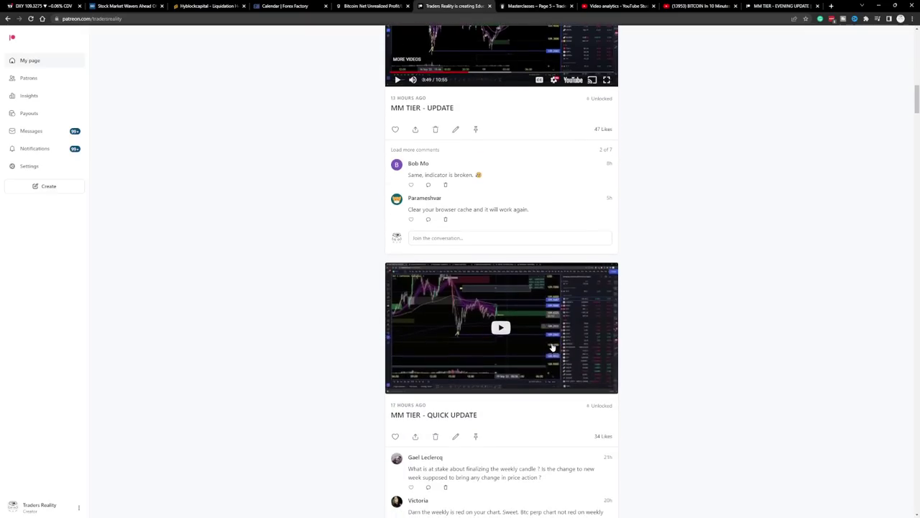
scroll(553, 347, down, 6)
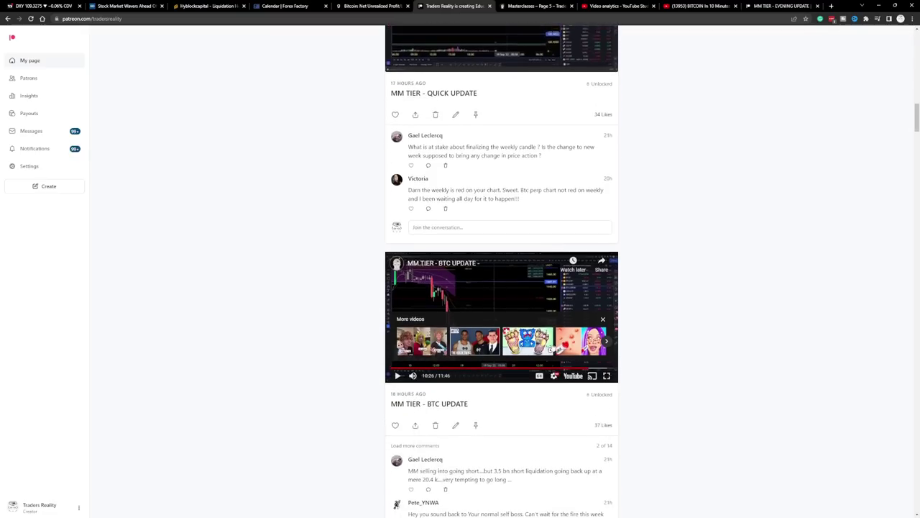
scroll(550, 342, up, 5)
scroll(551, 342, up, 5)
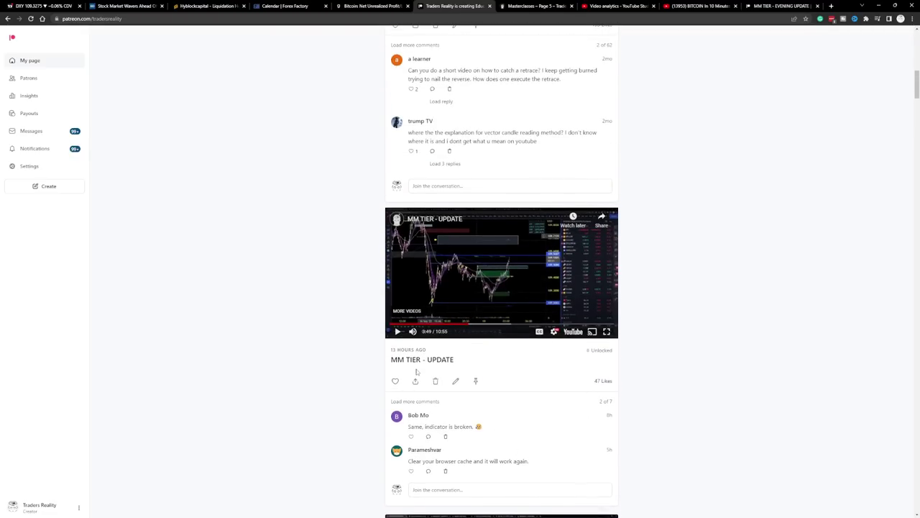
scroll(666, 381, up, 3)
scroll(629, 396, down, 3)
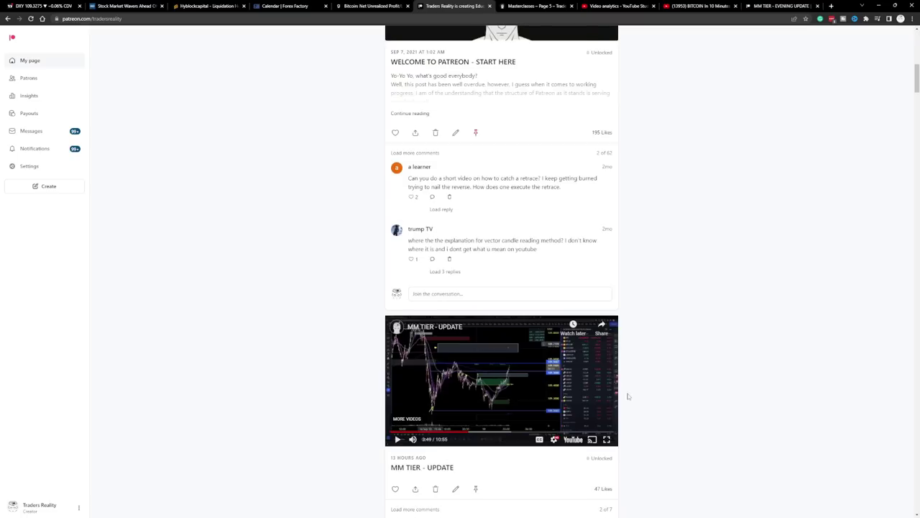
scroll(445, 346, down, 1)
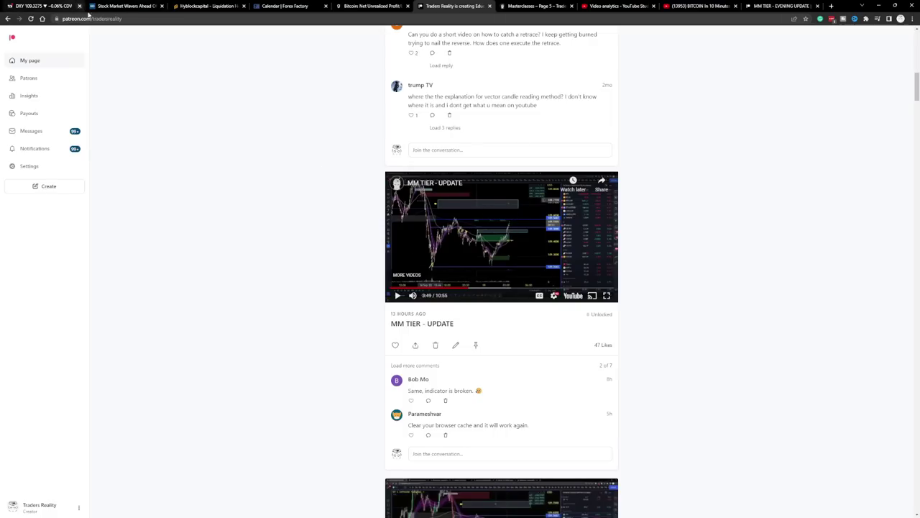
Step: Browse the masterclass sessions on page 5 of the Traders Reality members site, and return to the DXY chart
click(535, 8)
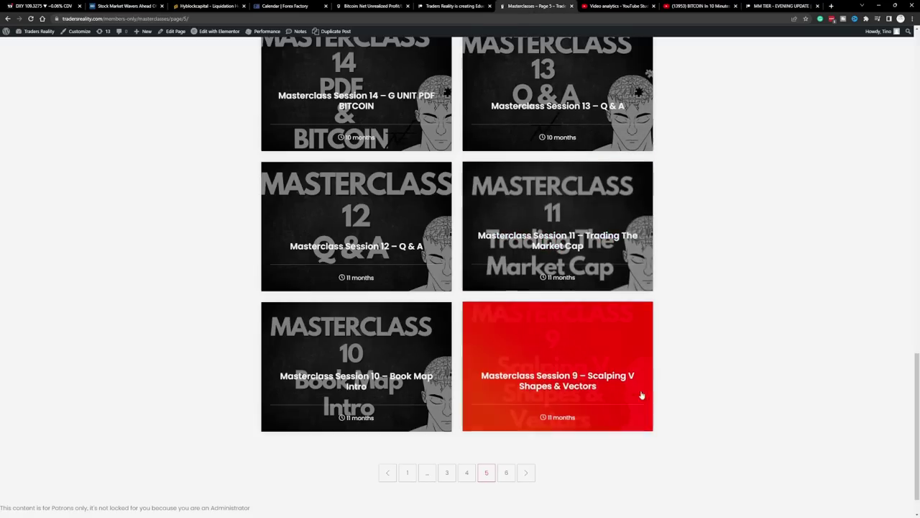
scroll(625, 381, up, 5)
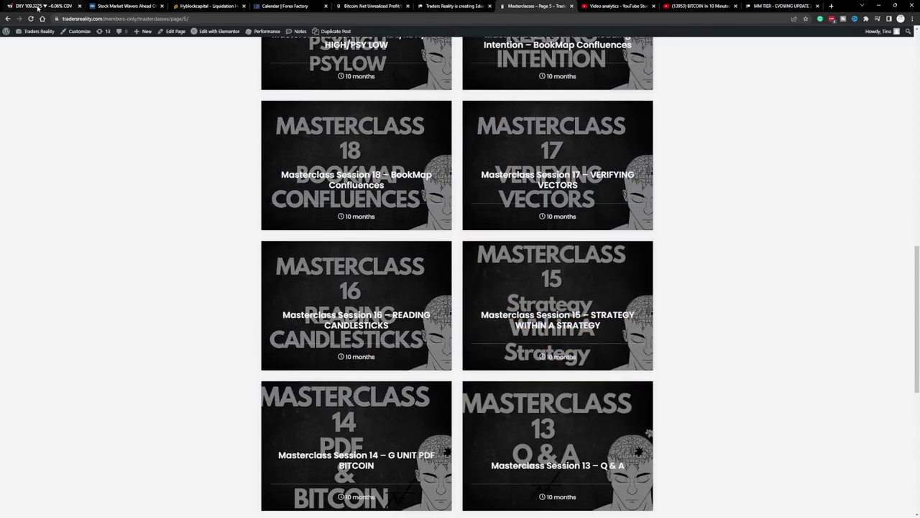
mouse_move(36, 10)
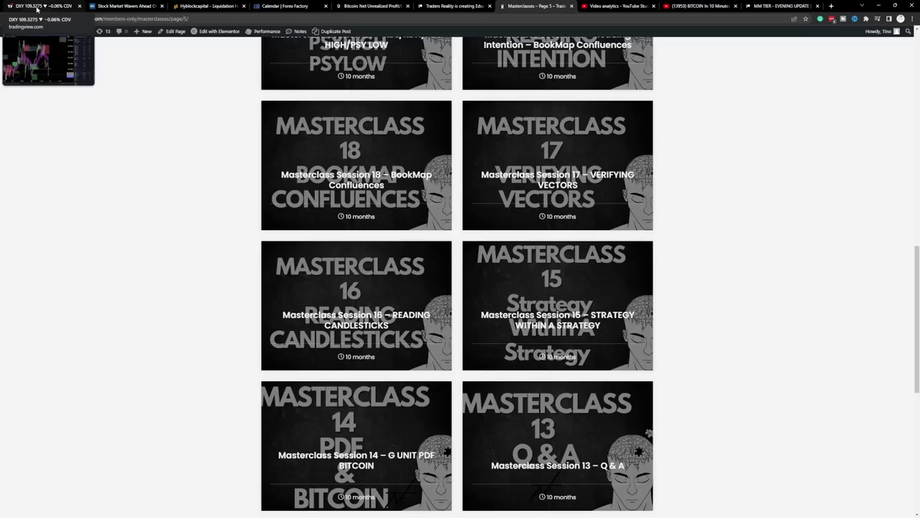
click(36, 10)
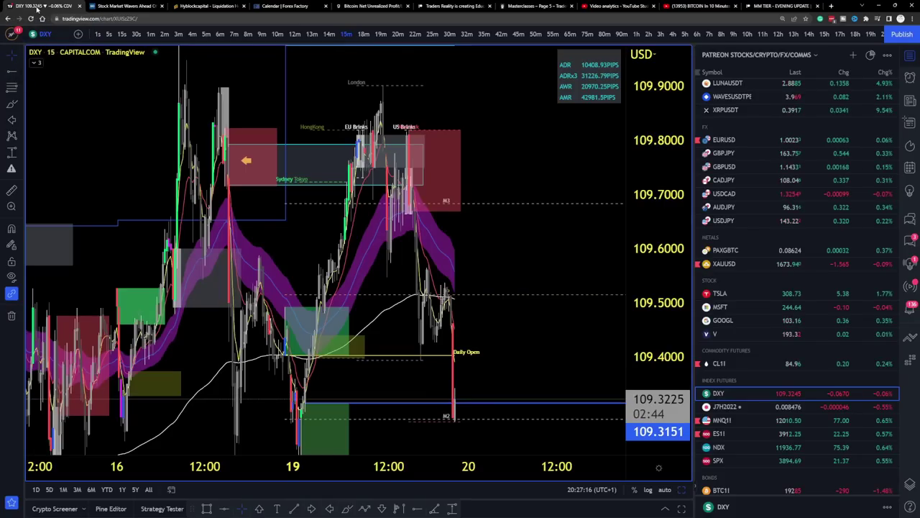